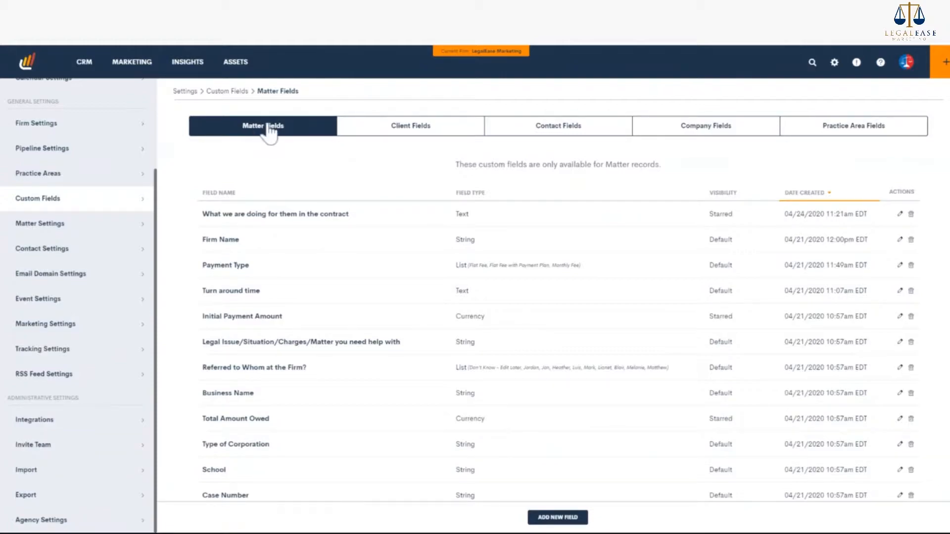
scroll(362, 292, down, 1)
scroll(363, 267, down, 3)
scroll(361, 240, up, 3)
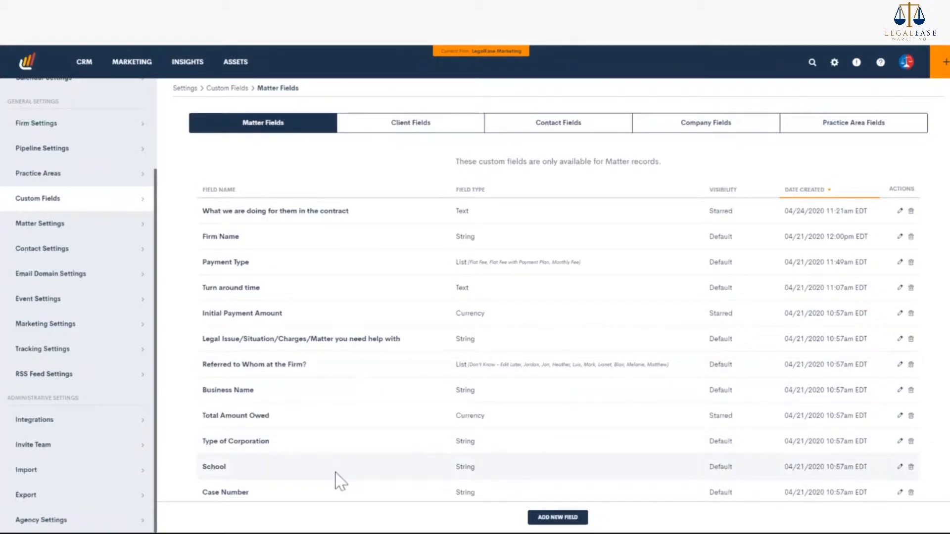
scroll(344, 453, up, 1)
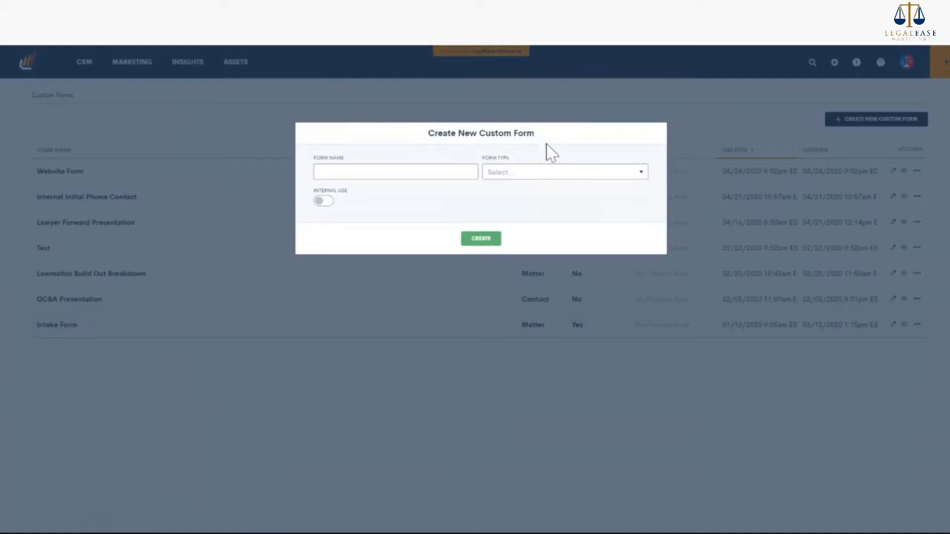
Create a custom form named "Test for Video" with form type Matter and internal use enabled.
click(411, 172)
text(Test f)
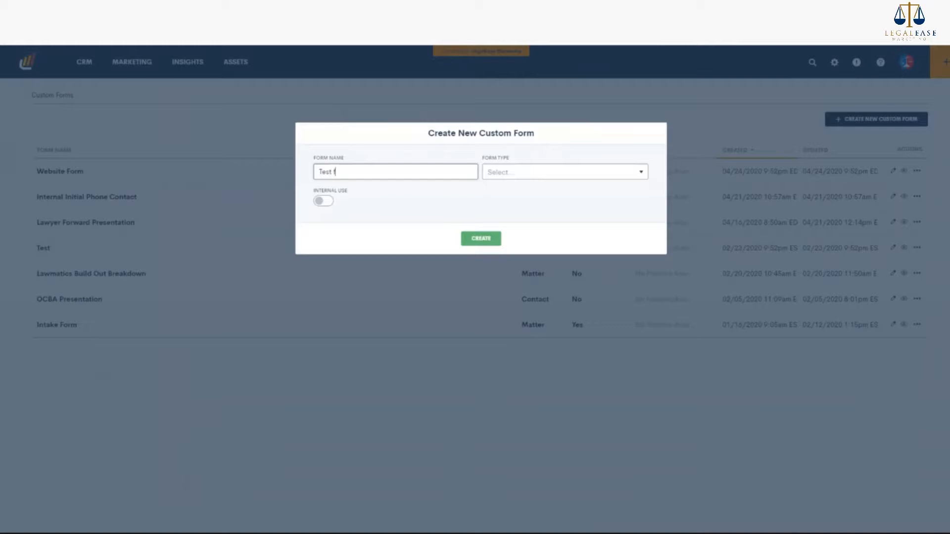
text(or Video)
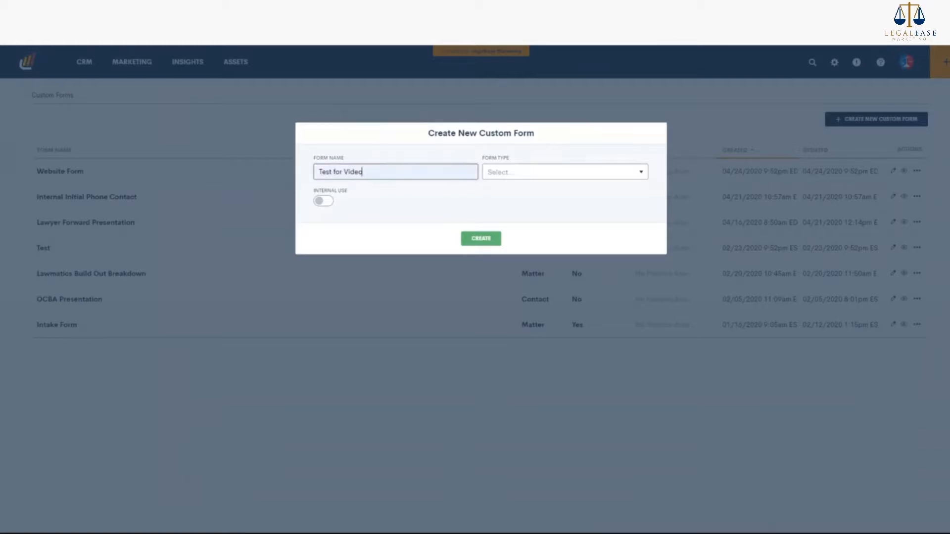
click(574, 173)
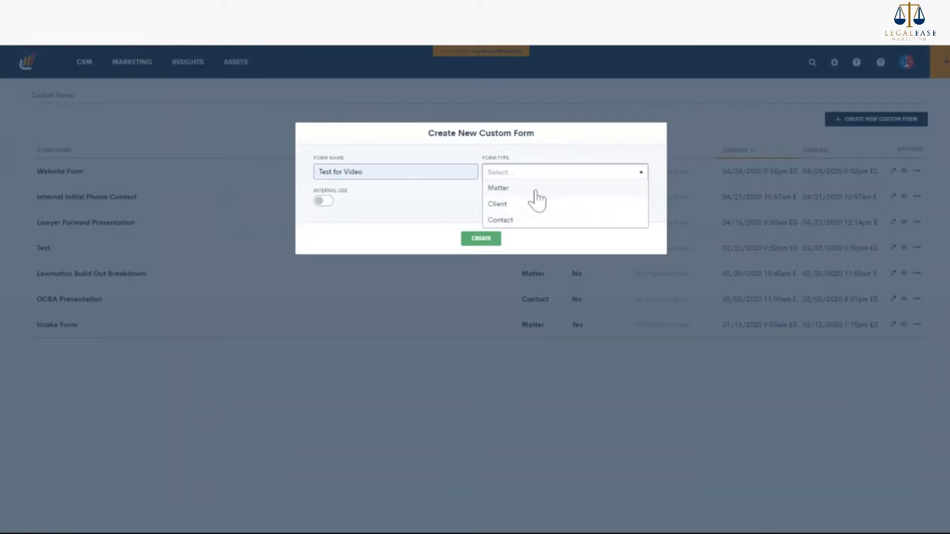
click(534, 191)
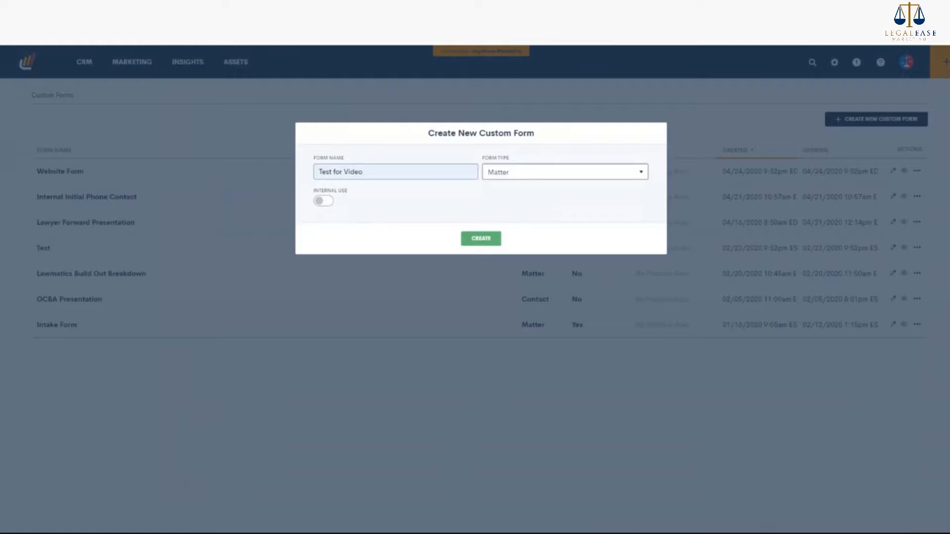
click(324, 202)
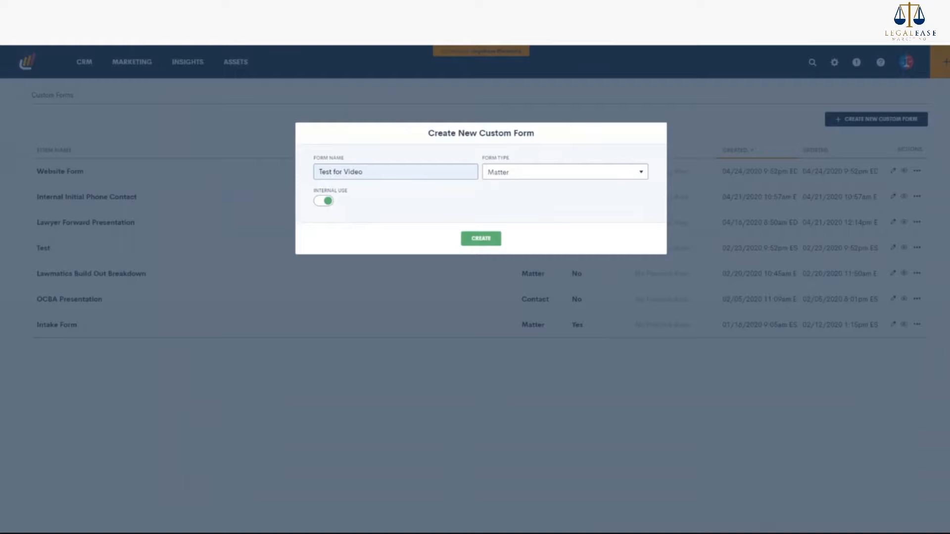
click(325, 202)
click(324, 201)
click(474, 239)
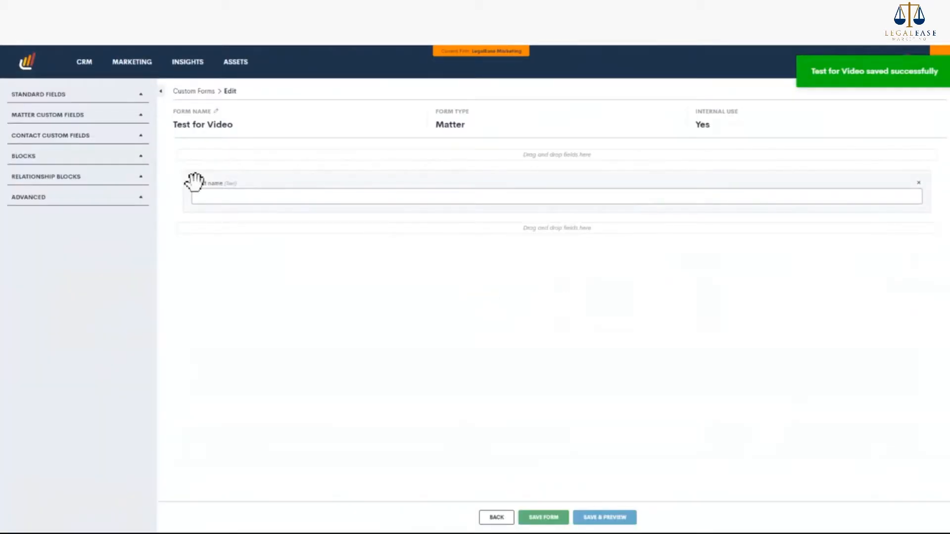
Examine the standard fields, matter and contact custom fields, blocks and relationship blocks available for building the form.
click(139, 95)
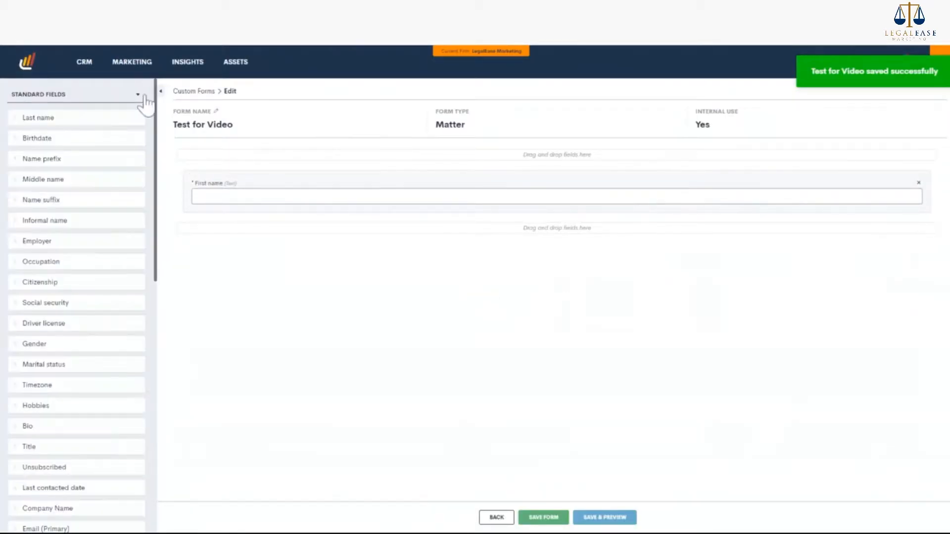
click(139, 94)
click(138, 115)
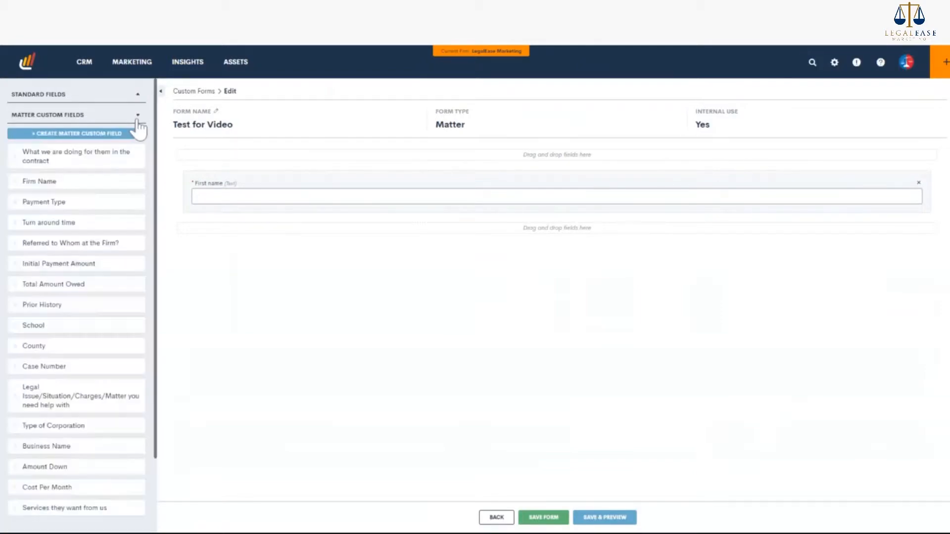
scroll(70, 218, down, 3)
scroll(98, 265, up, 3)
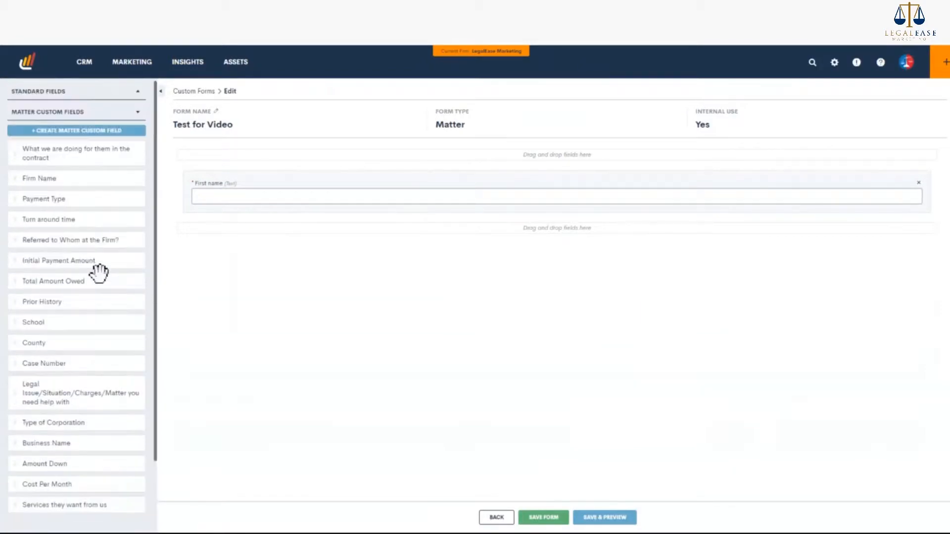
click(139, 118)
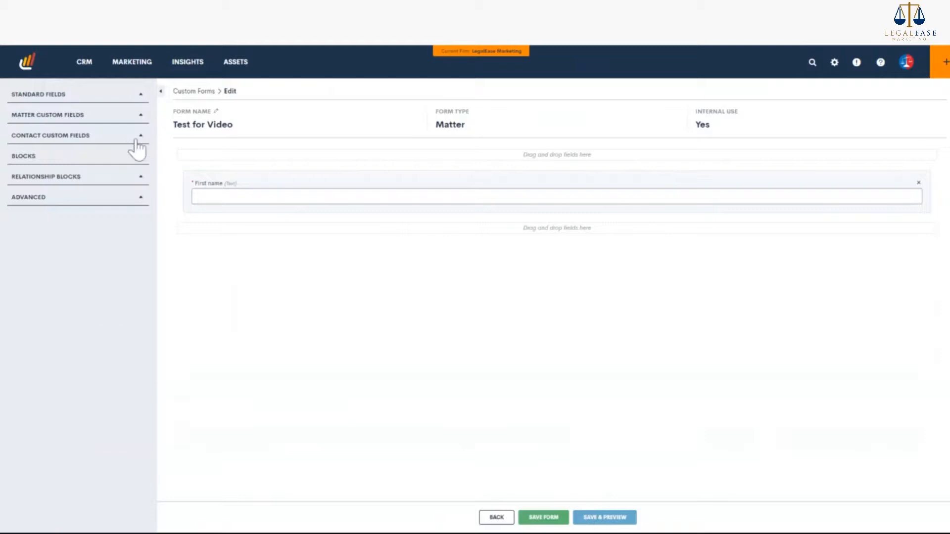
click(138, 137)
click(139, 137)
click(140, 157)
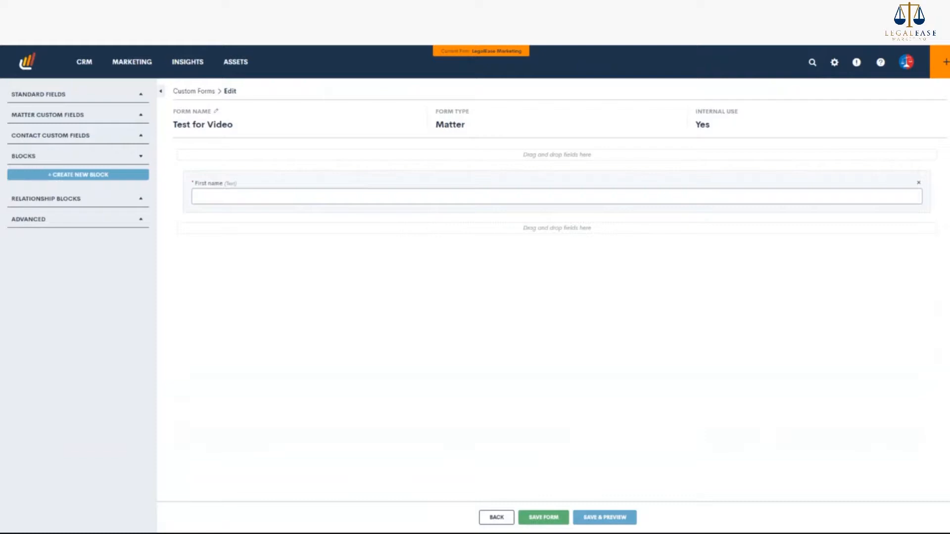
click(143, 201)
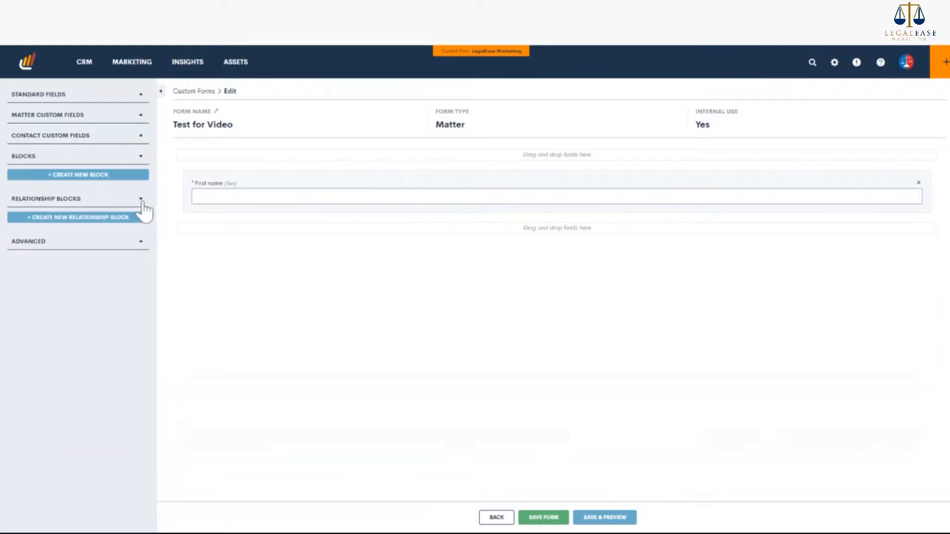
Add the advanced Appointment field below First name, then save and preview the form.
click(141, 242)
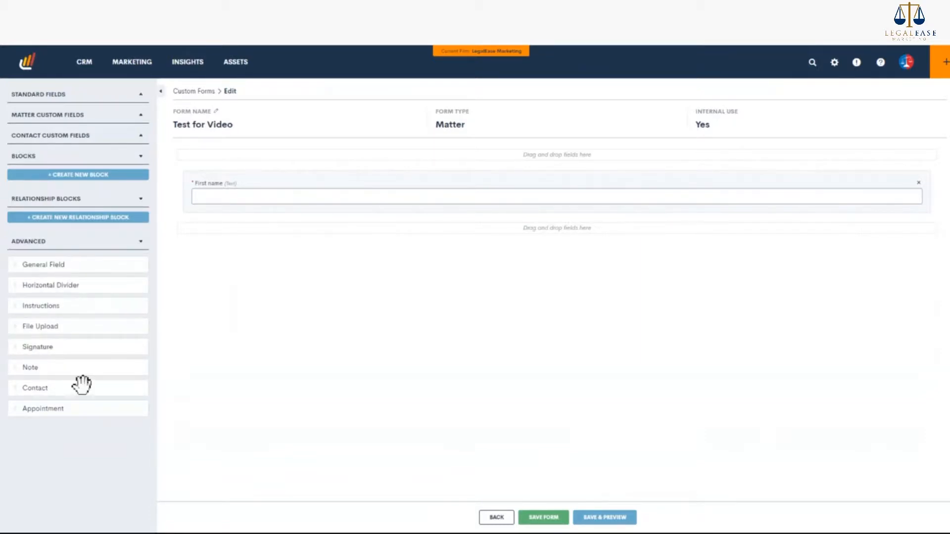
drag(36, 407, 50, 412)
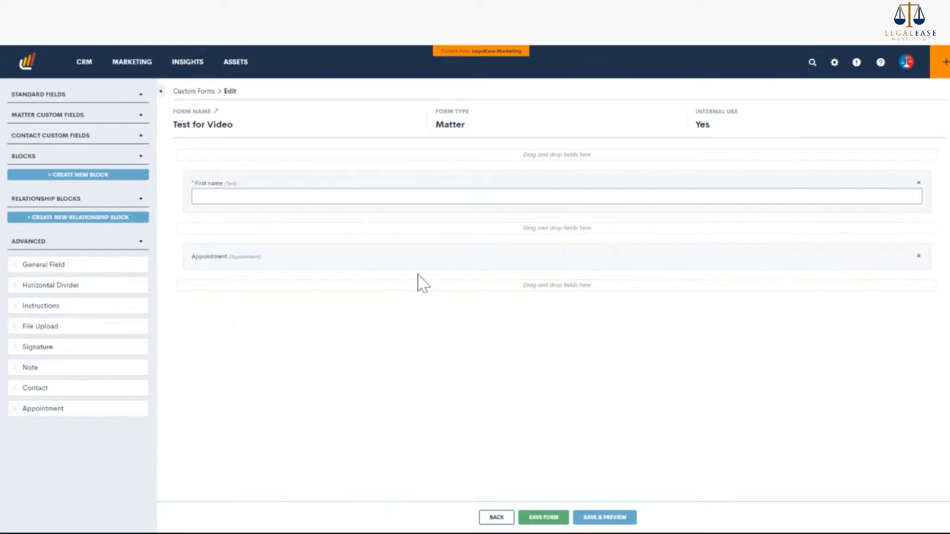
click(634, 515)
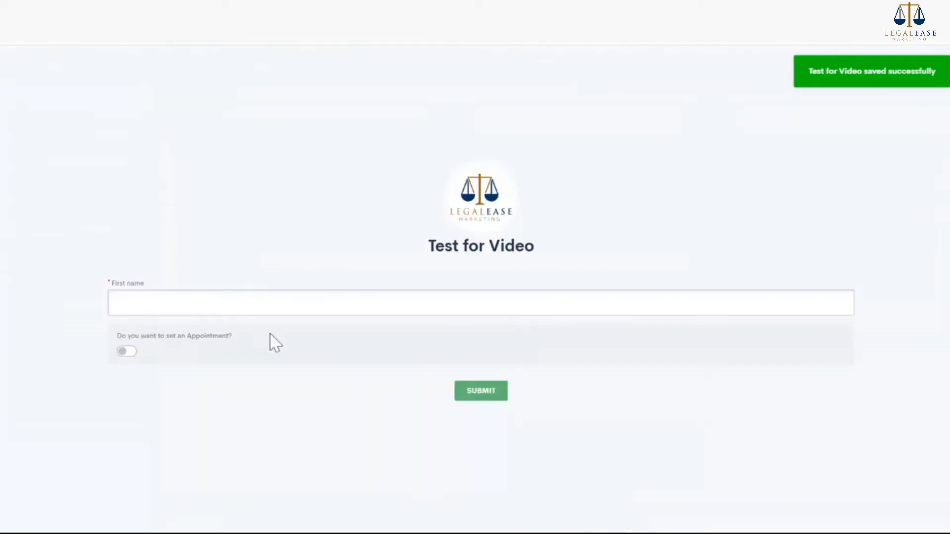
Enable the appointment option in the form preview, review its appointment fields, and return to the form editor.
click(125, 352)
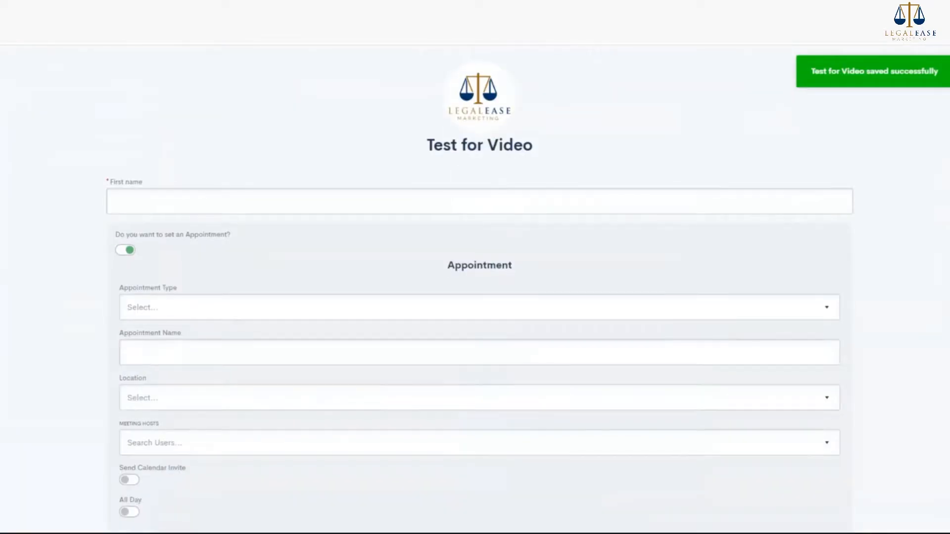
scroll(418, 287, down, 5)
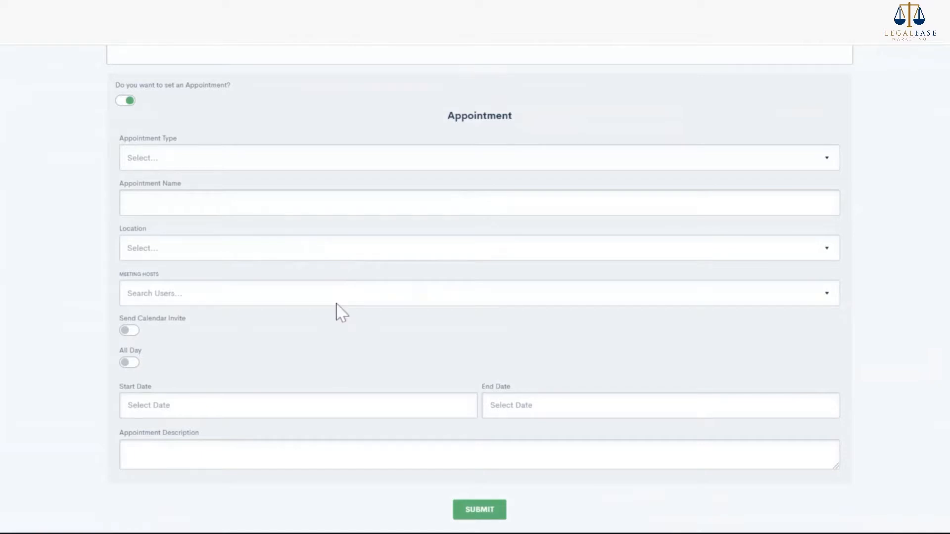
scroll(342, 313, up, 2)
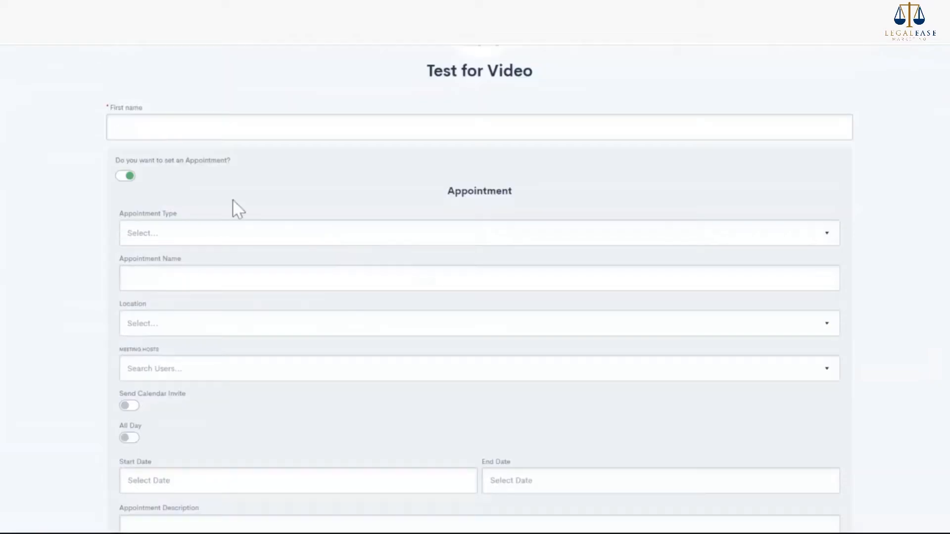
click(16, 42)
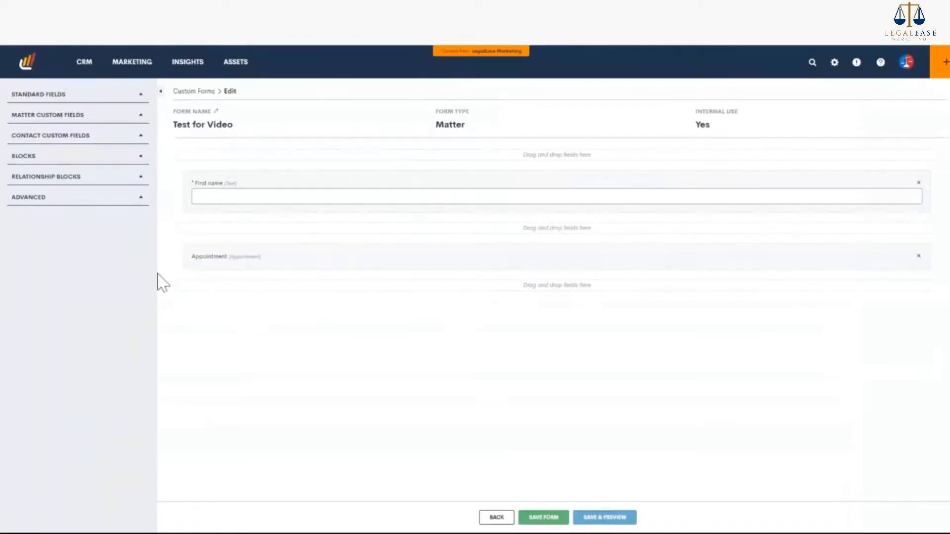
Place the standard fields Name prefix and Last name on either side of First name, with Birthdate in the row below.
click(63, 202)
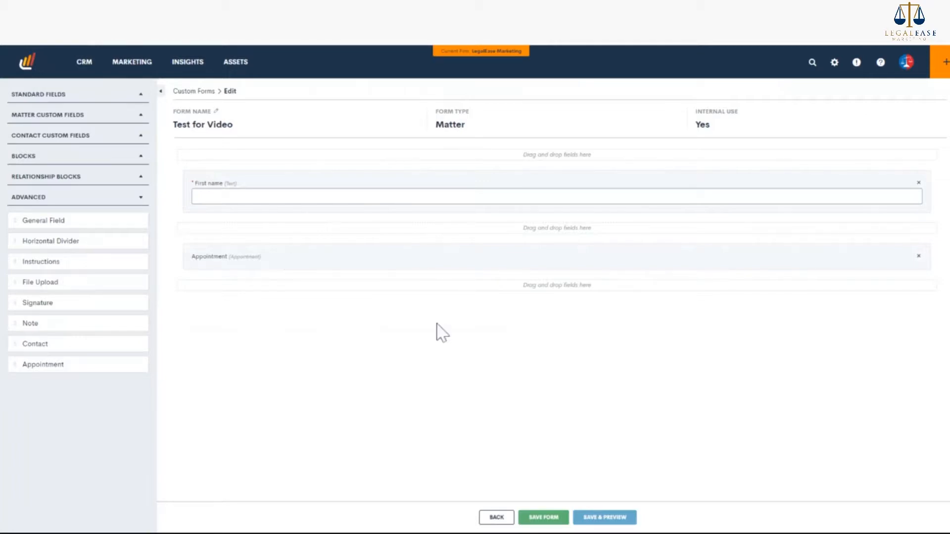
click(64, 95)
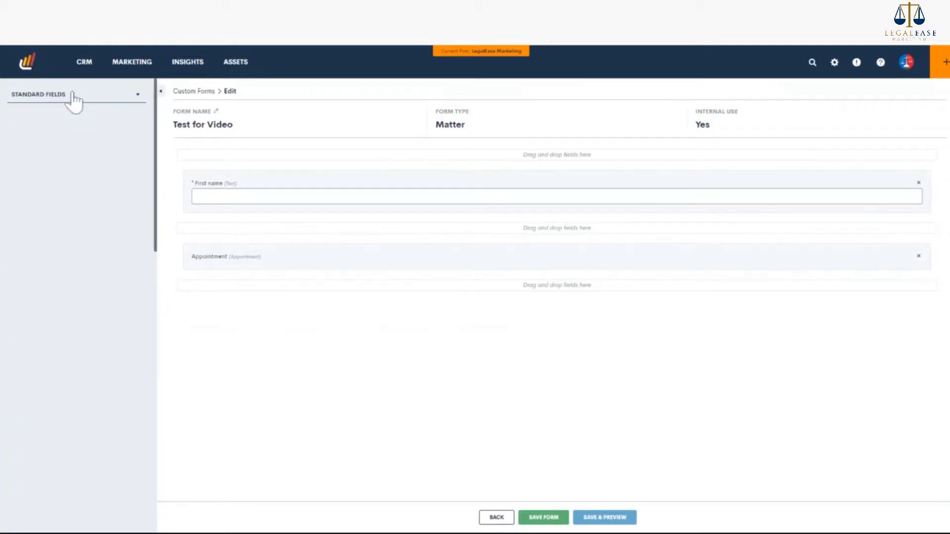
drag(47, 113, 646, 181)
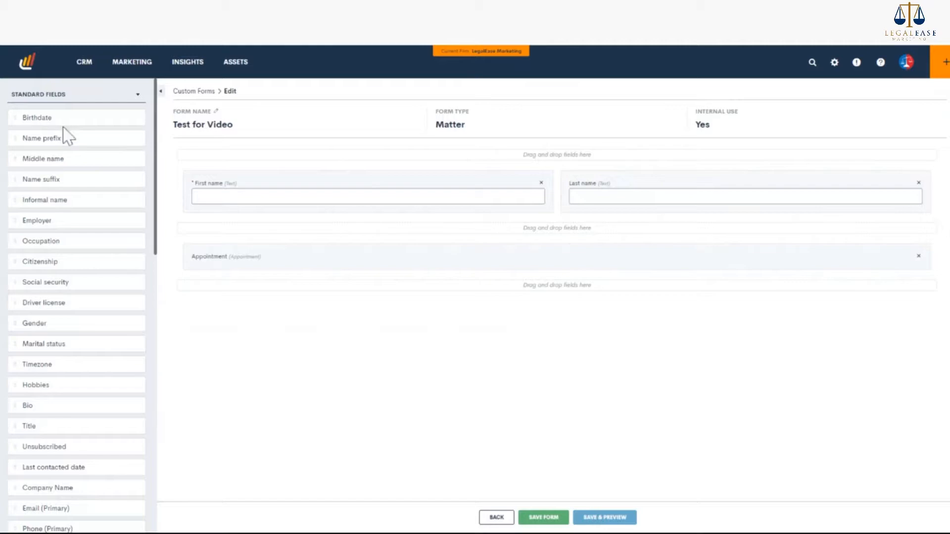
drag(63, 120, 316, 228)
drag(62, 124, 257, 206)
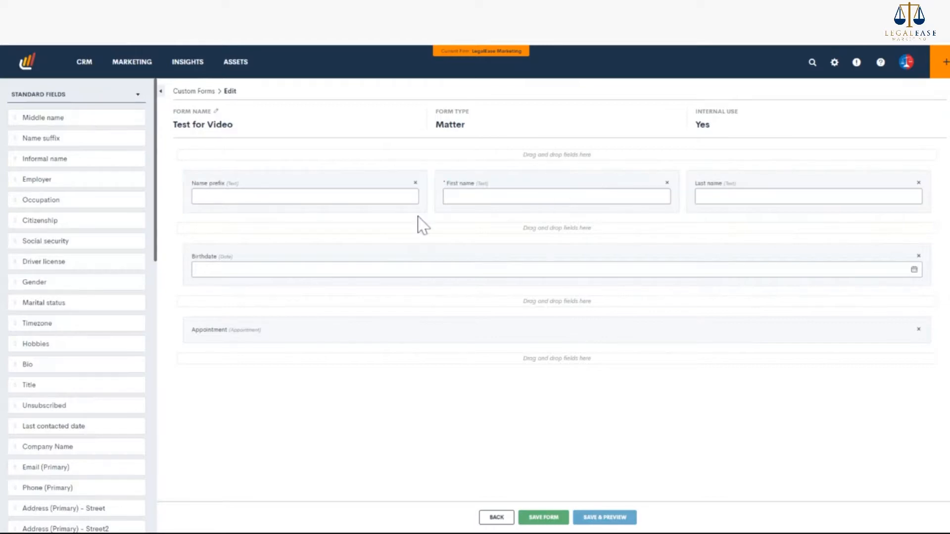
drag(31, 113, 680, 250)
Review the remaining standard fields and the matter custom fields available for the form.
scroll(37, 263, down, 13)
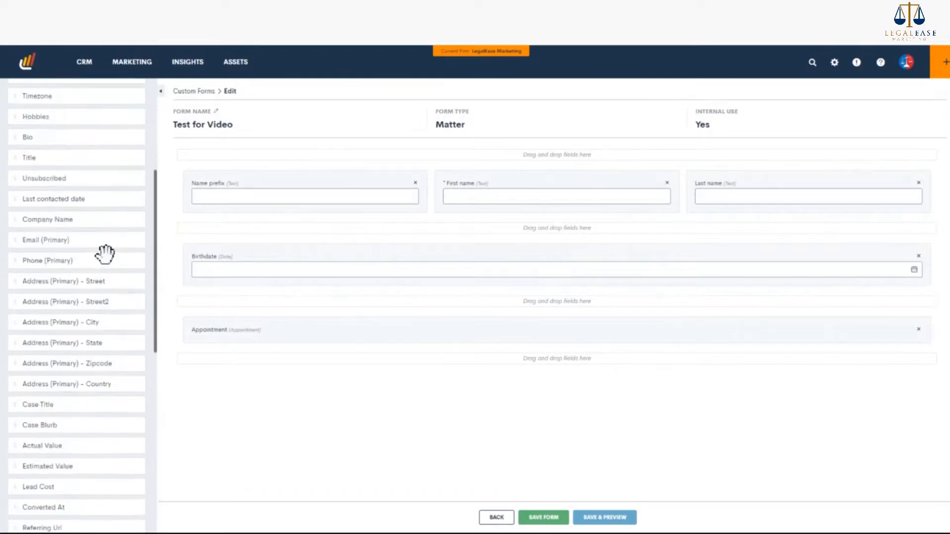
click(55, 262)
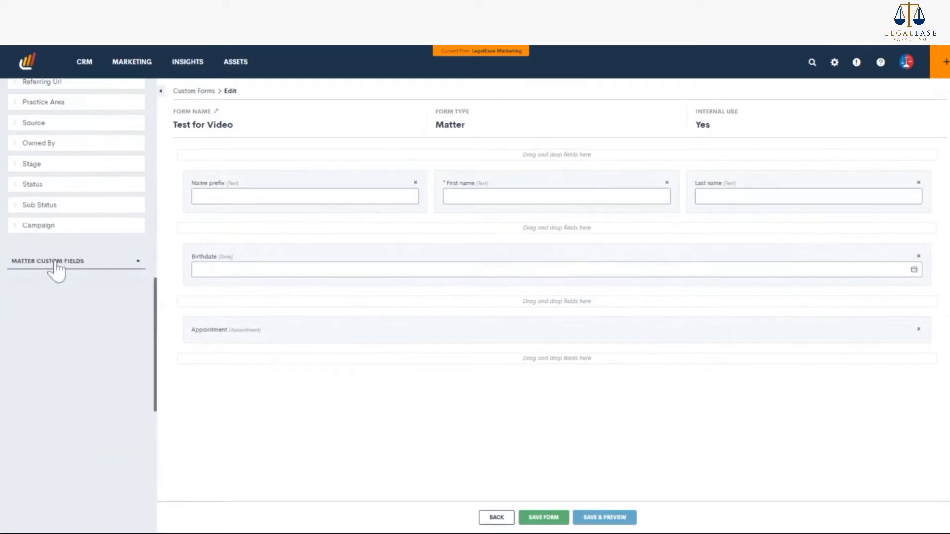
scroll(127, 237, down, 3)
scroll(117, 239, down, 2)
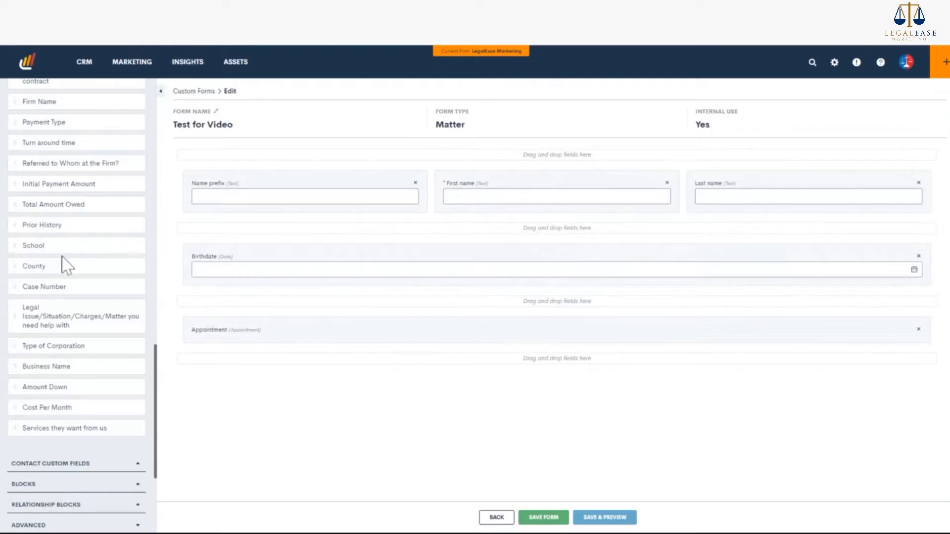
scroll(99, 261, up, 6)
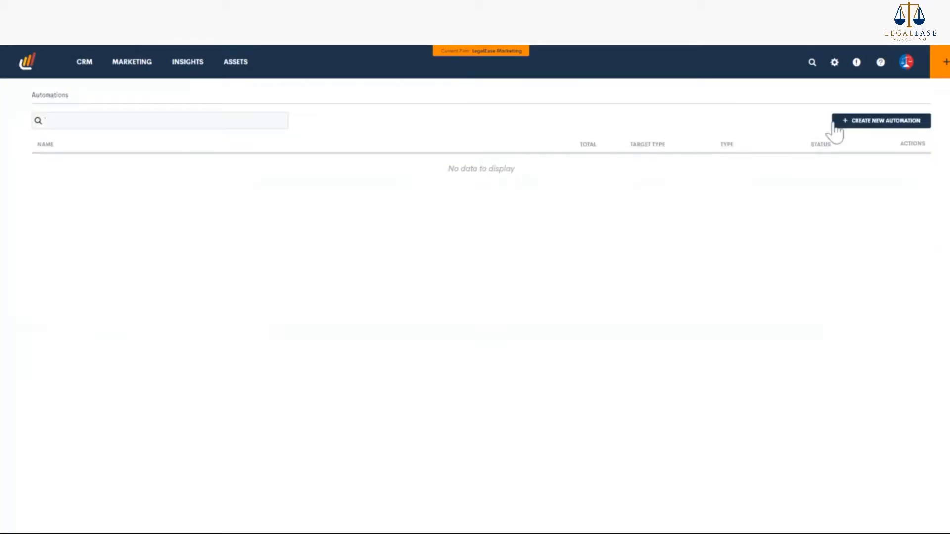
Start a new automation named "Sample for Video" with Matter as its target type.
click(880, 124)
double_click(332, 171)
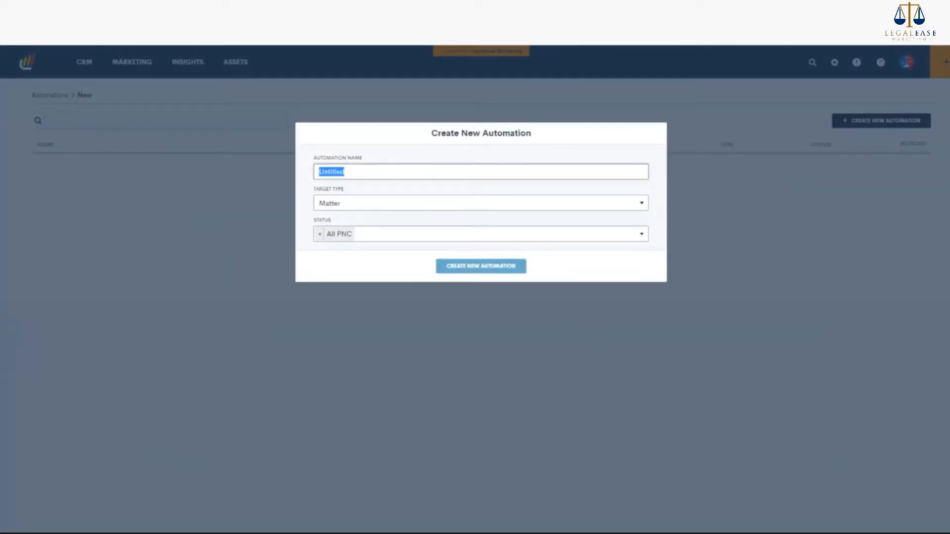
text(Sample for Video)
click(382, 209)
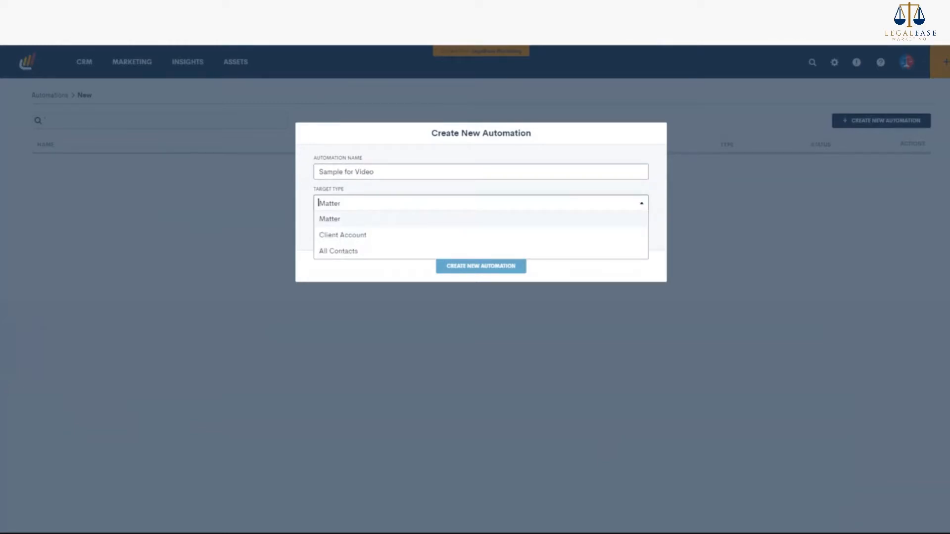
click(387, 219)
Add the All Lost and All Hired statuses to the new automation.
click(600, 238)
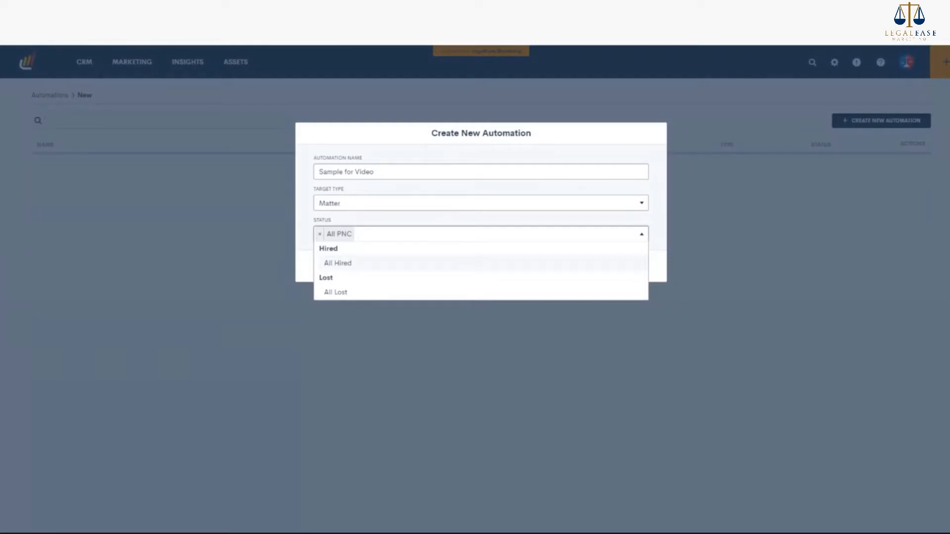
click(357, 292)
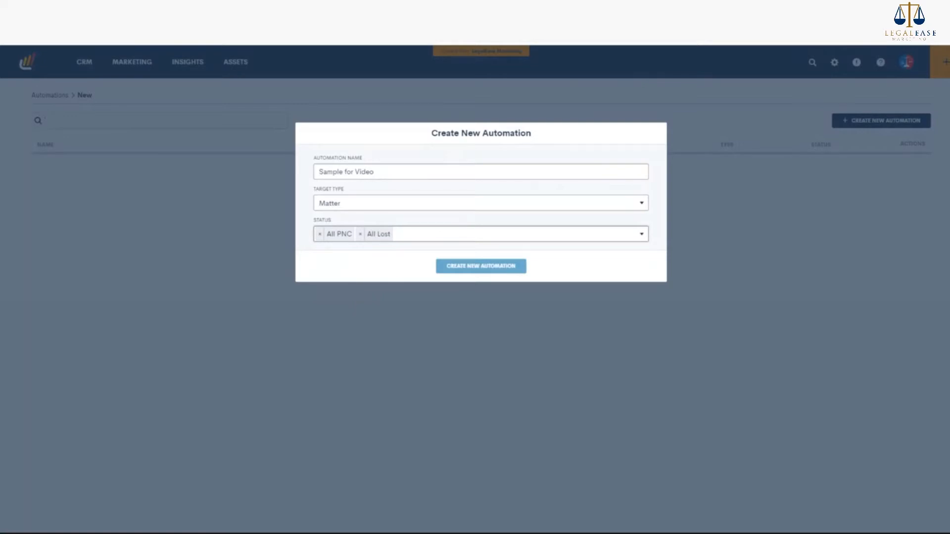
click(422, 235)
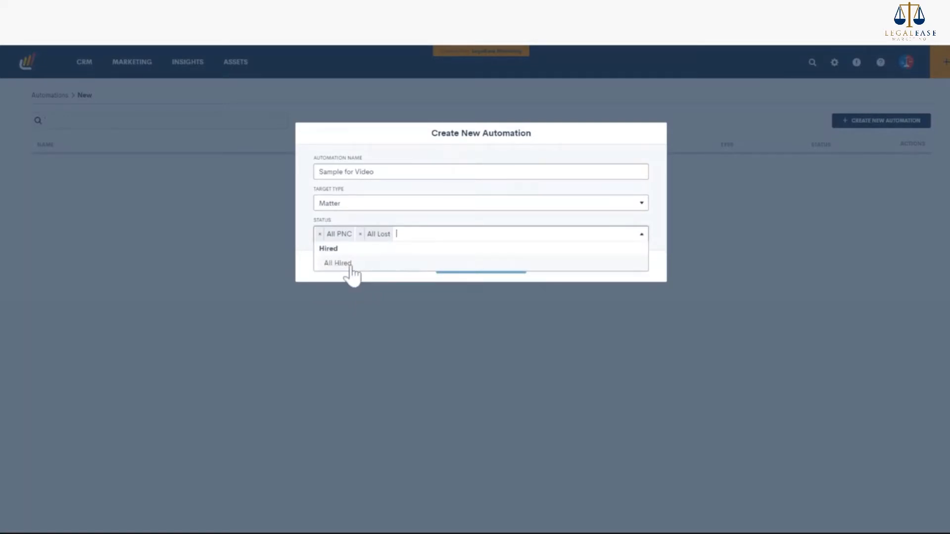
click(351, 267)
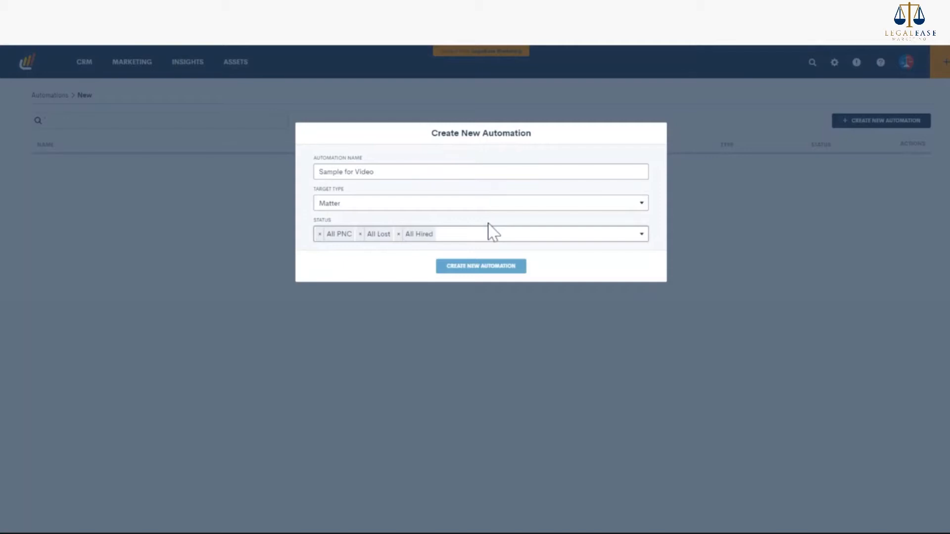
Remove the All Lost and All Hired statuses and create the automation with only All PNC.
click(360, 234)
click(361, 235)
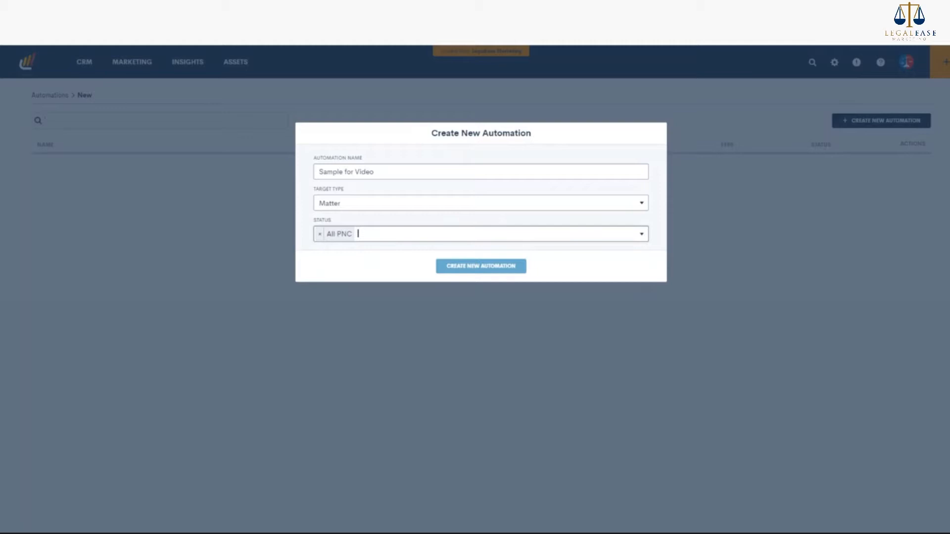
click(485, 268)
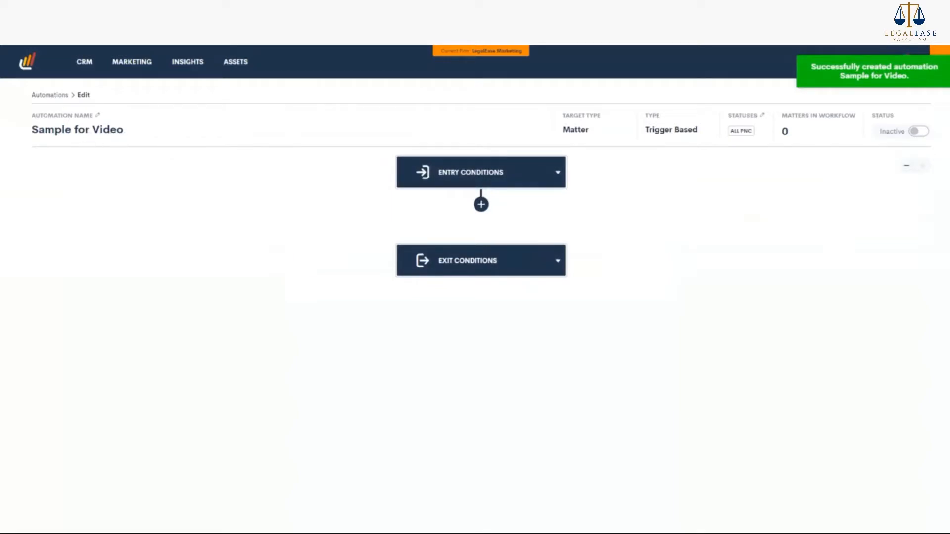
Examine the automation's editable name and its status options, and save the statuses with All PNC selected.
click(101, 119)
click(179, 118)
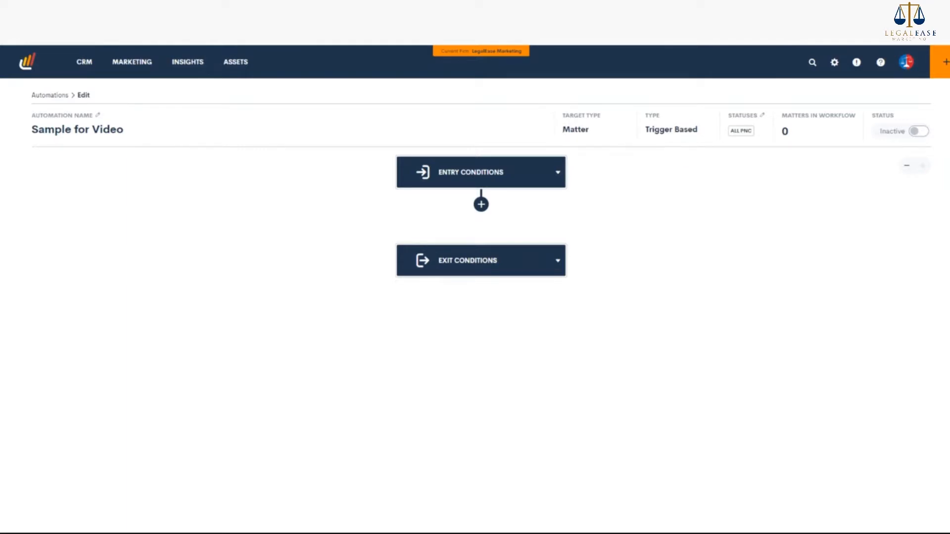
click(762, 116)
click(740, 137)
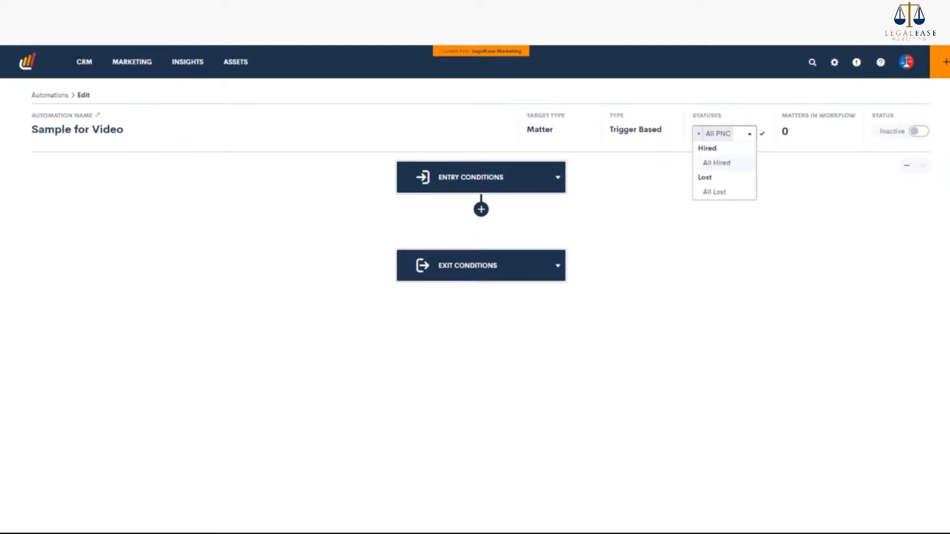
click(750, 129)
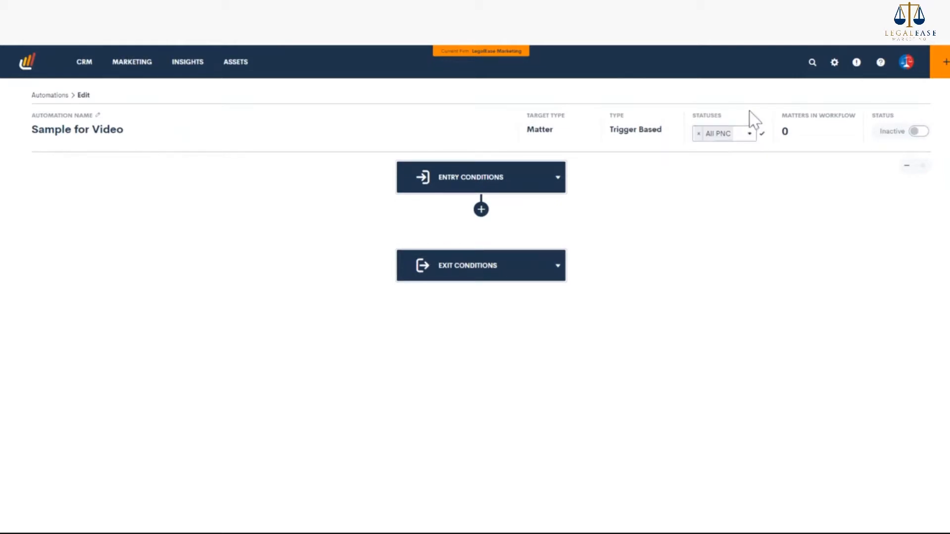
click(763, 134)
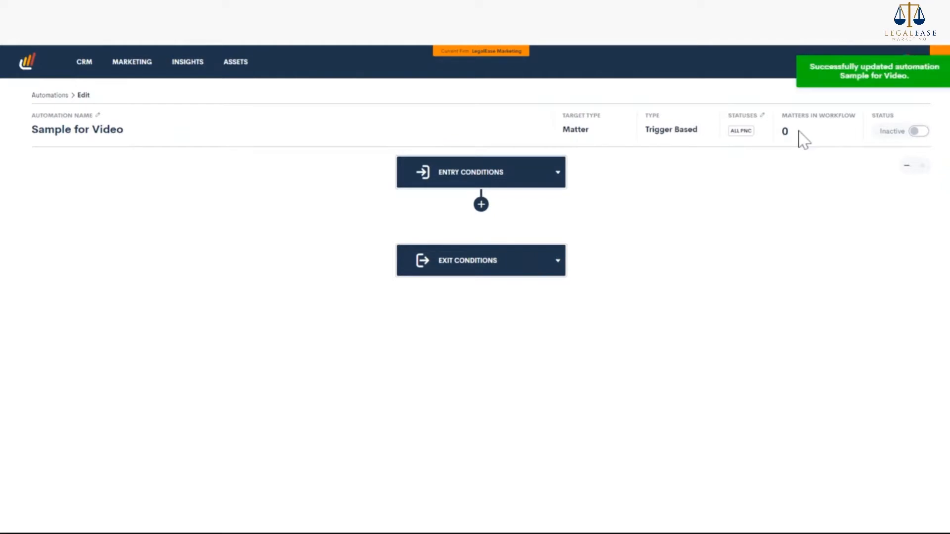
Try to activate the "Sample for Video" automation.
click(919, 132)
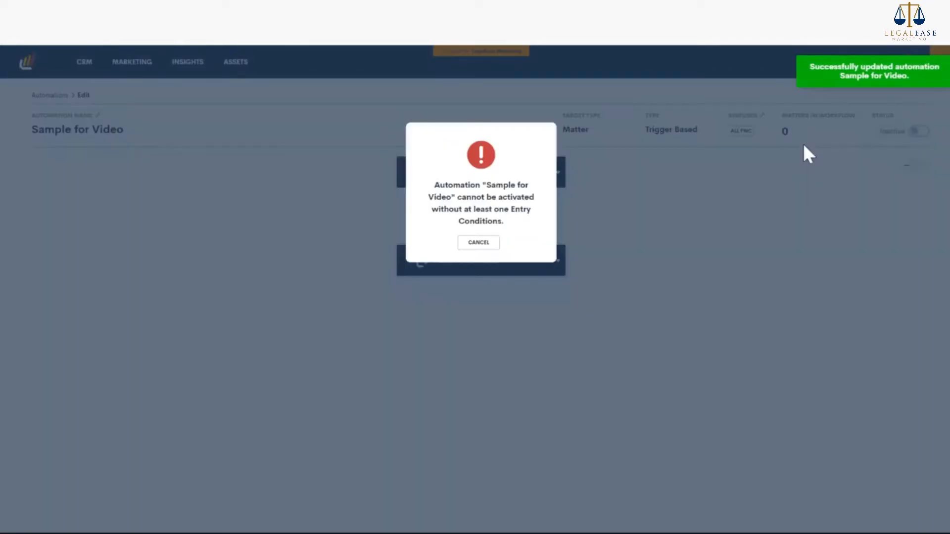
click(479, 243)
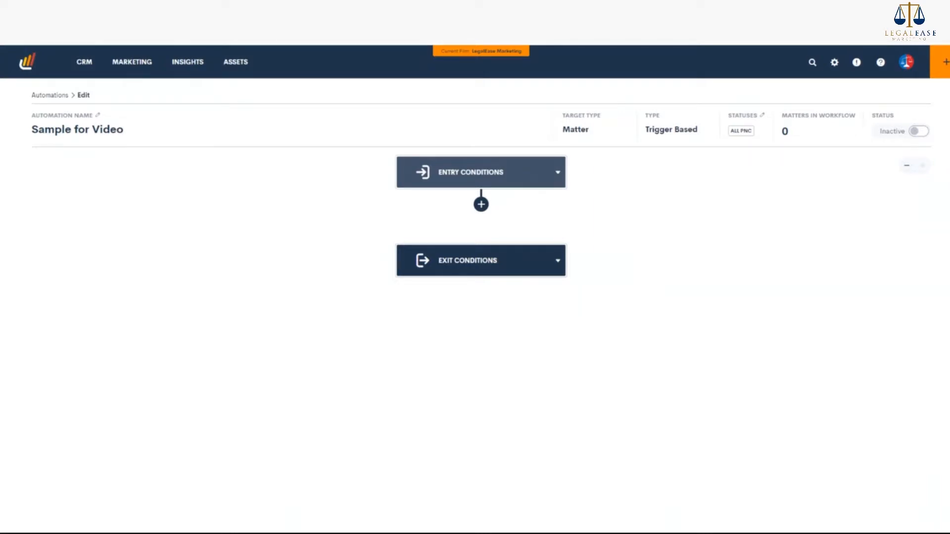
Enable the Match on Fields trigger in the entry conditions, with Stage as the target field.
click(526, 180)
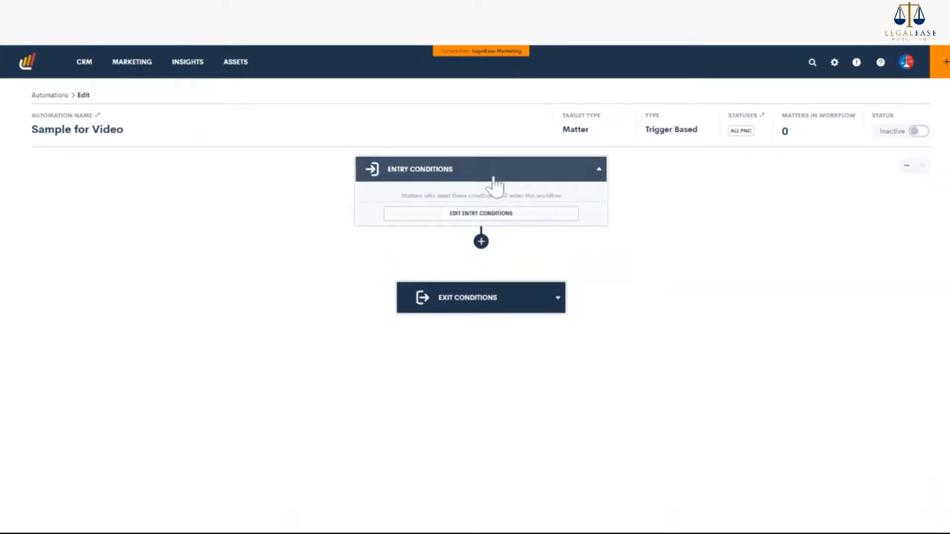
click(482, 216)
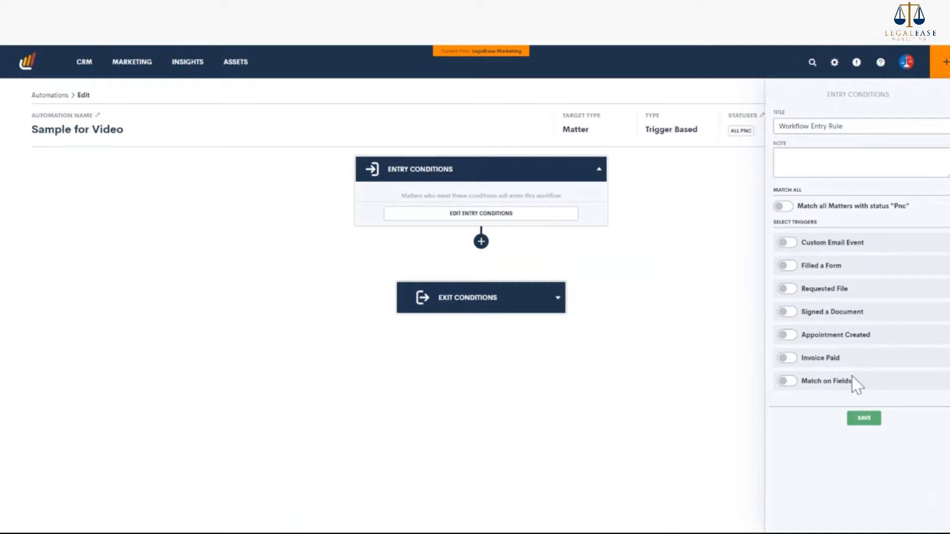
click(788, 381)
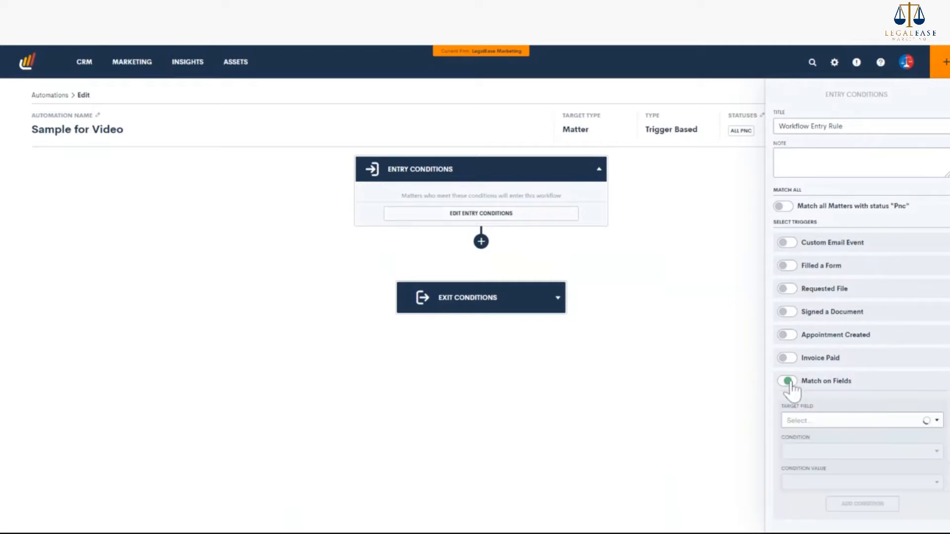
scroll(851, 388, down, 1)
click(854, 390)
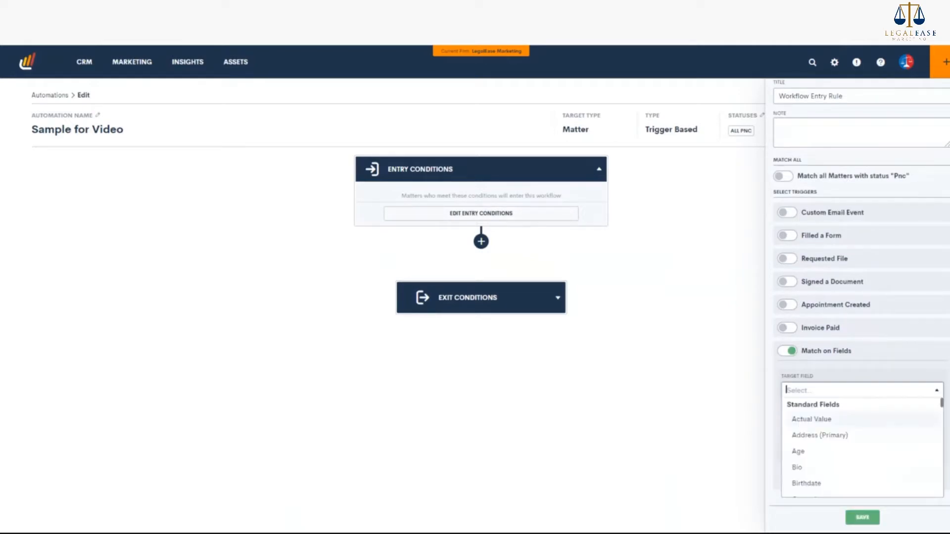
scroll(841, 447, down, 3)
scroll(850, 445, down, 3)
scroll(848, 445, up, 2)
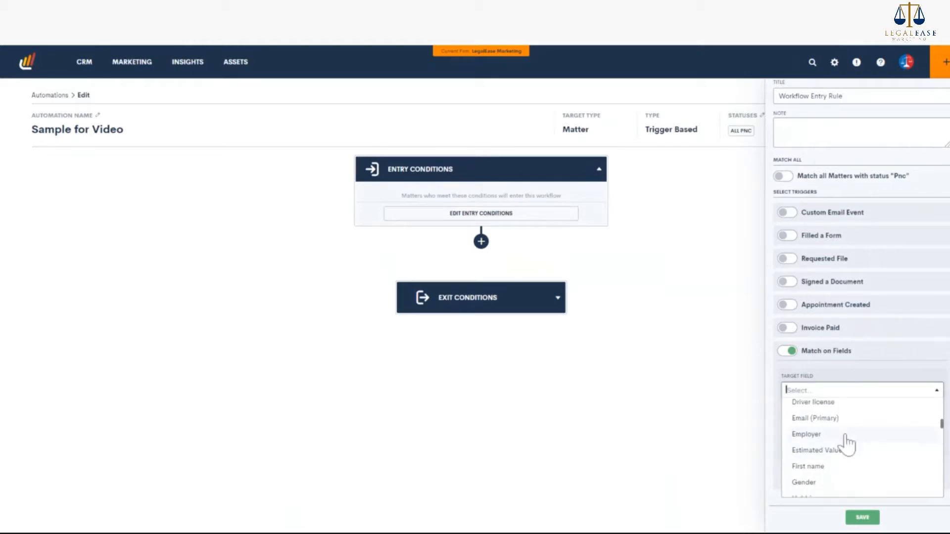
text(stage)
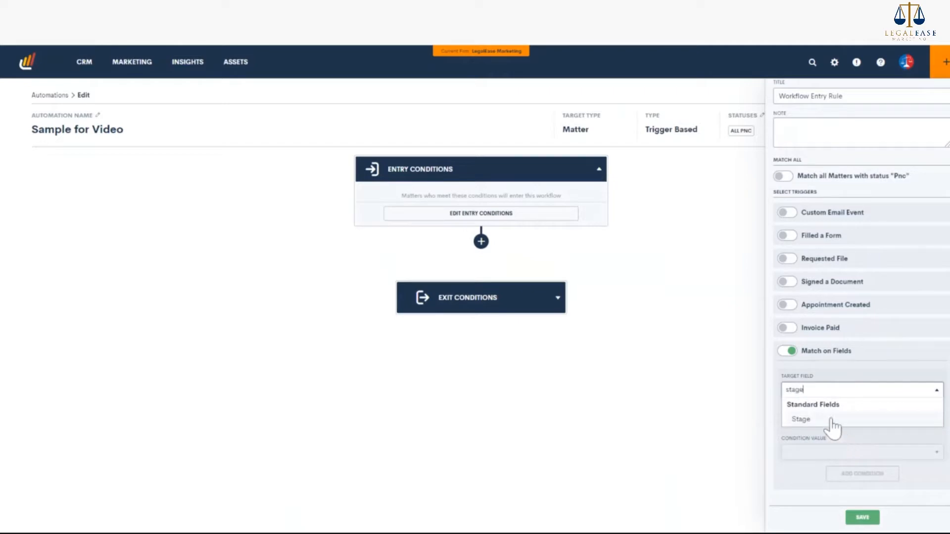
click(821, 421)
Set the entry condition to Is Equal To "Lead - No Consult" and save the entry rule.
click(851, 418)
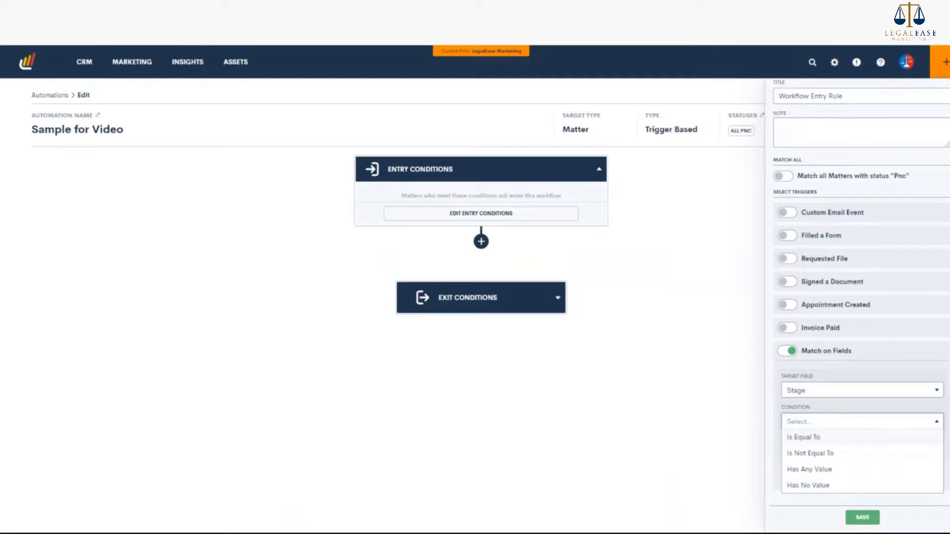
click(834, 438)
click(833, 453)
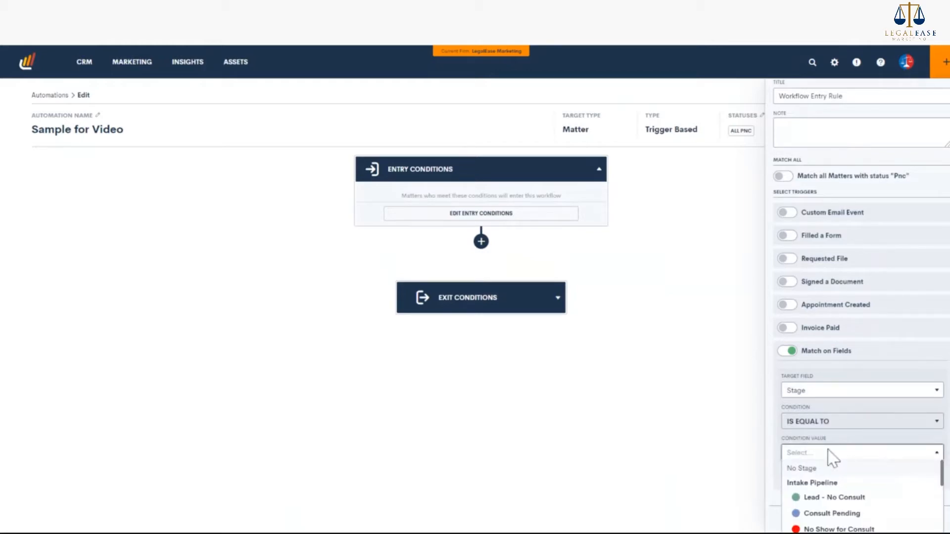
scroll(836, 460, down, 1)
click(847, 470)
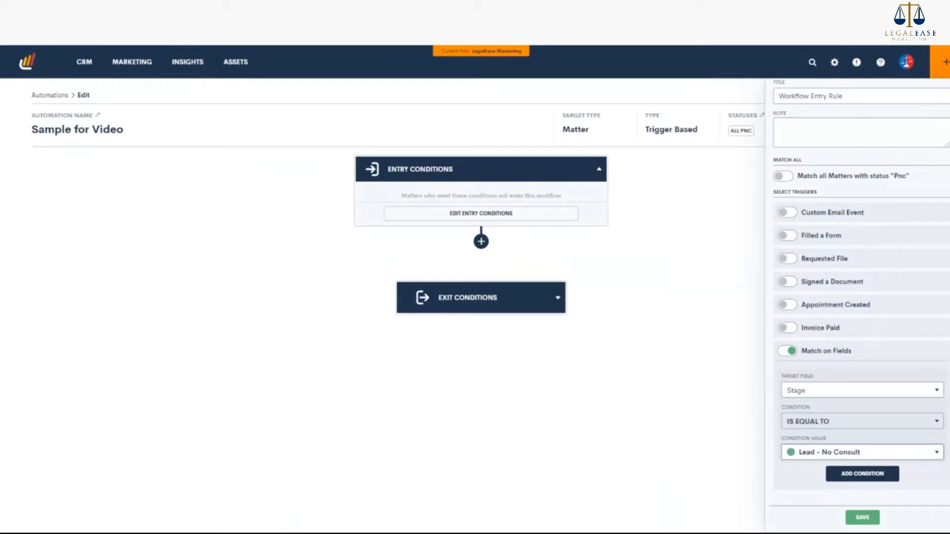
click(863, 518)
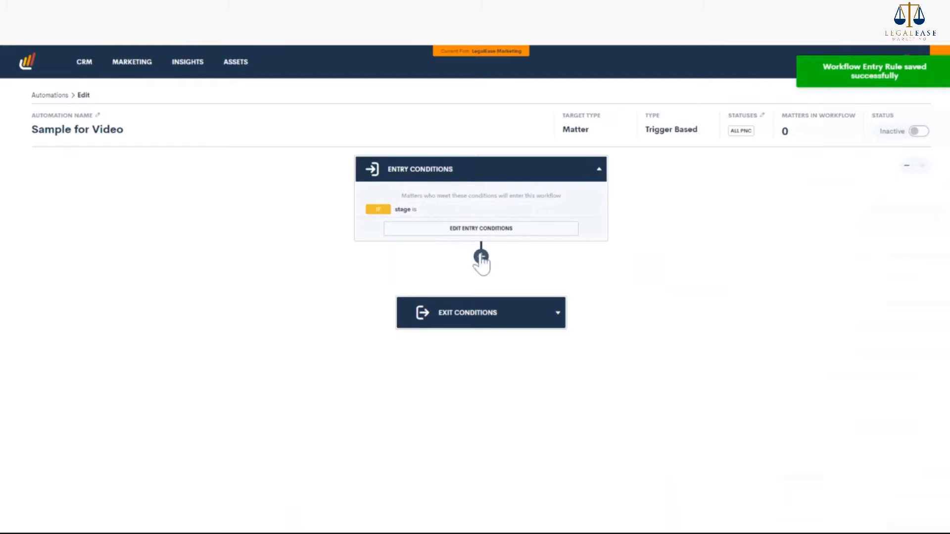
Display the action items that can be added after the entry conditions.
click(480, 256)
scroll(280, 267, down, 2)
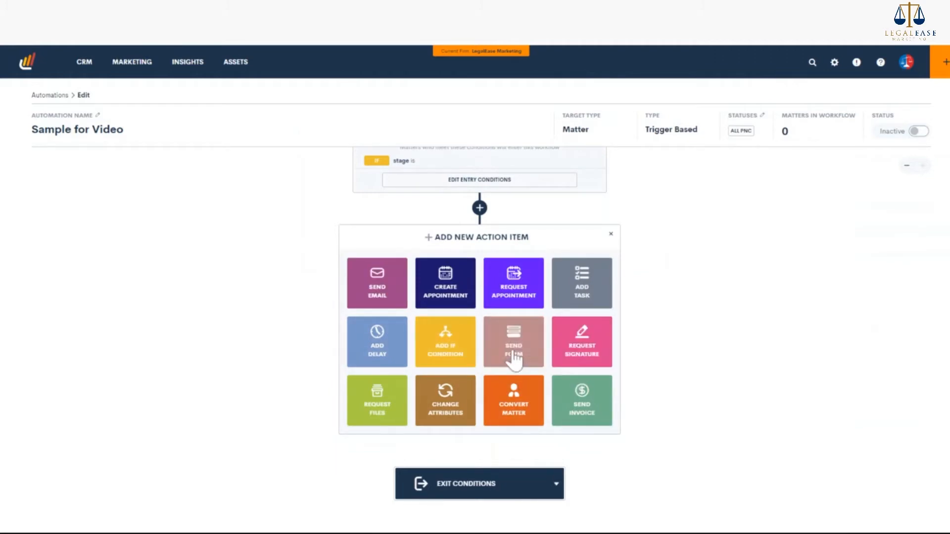
Enable the Match on Fields trigger in the exit conditions, with Stage as the target field.
click(502, 476)
scroll(502, 472, down, 1)
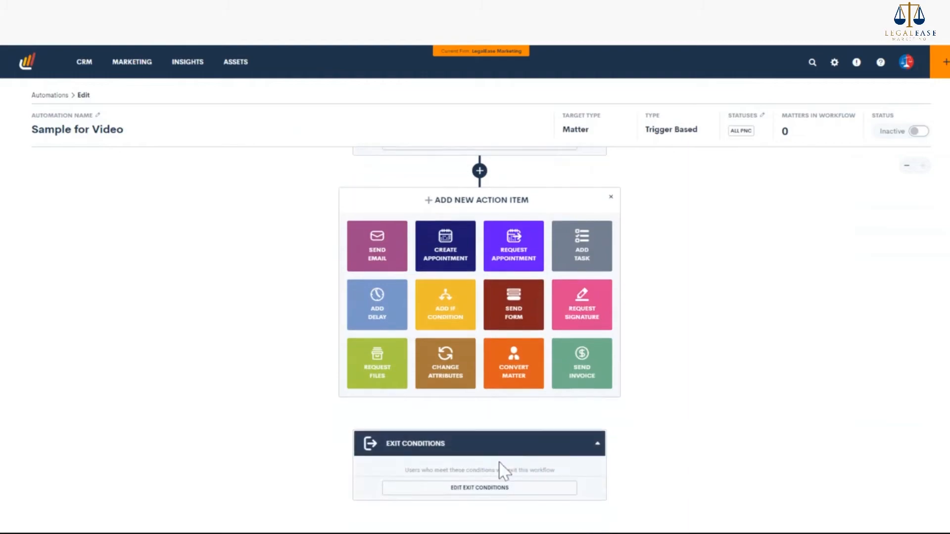
click(487, 489)
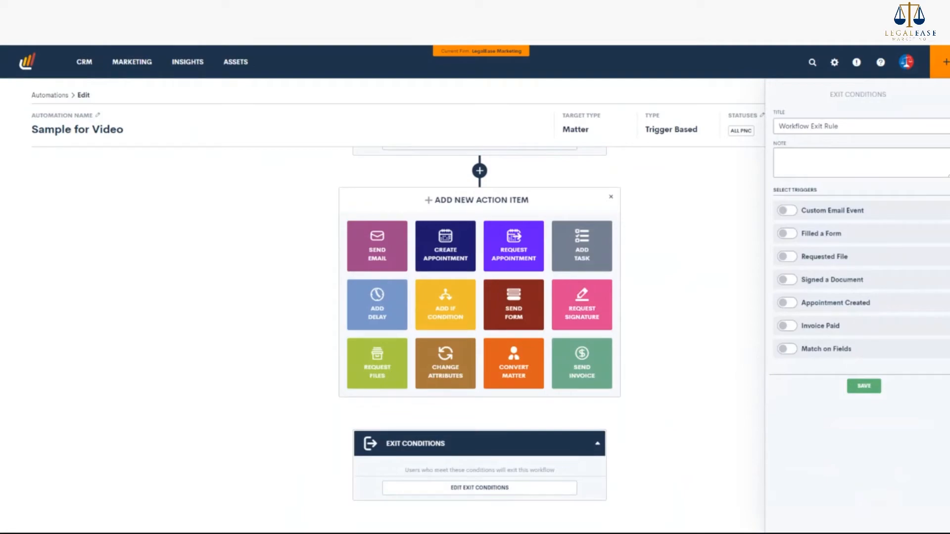
scroll(672, 411, up, 2)
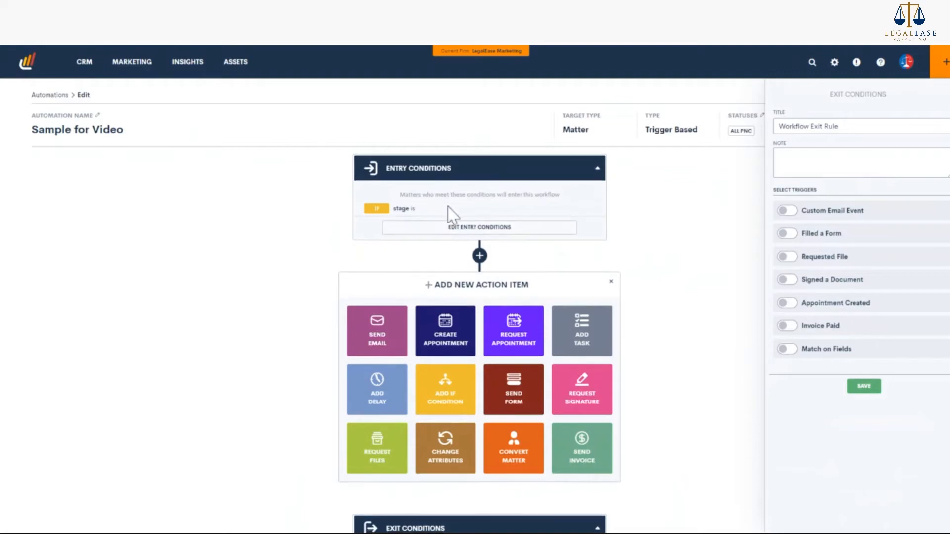
scroll(448, 212, down, 2)
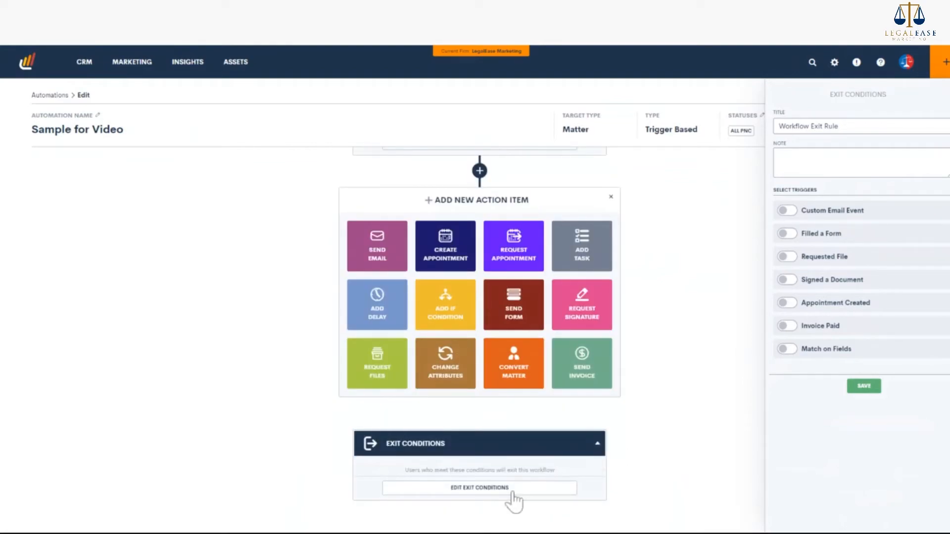
click(786, 349)
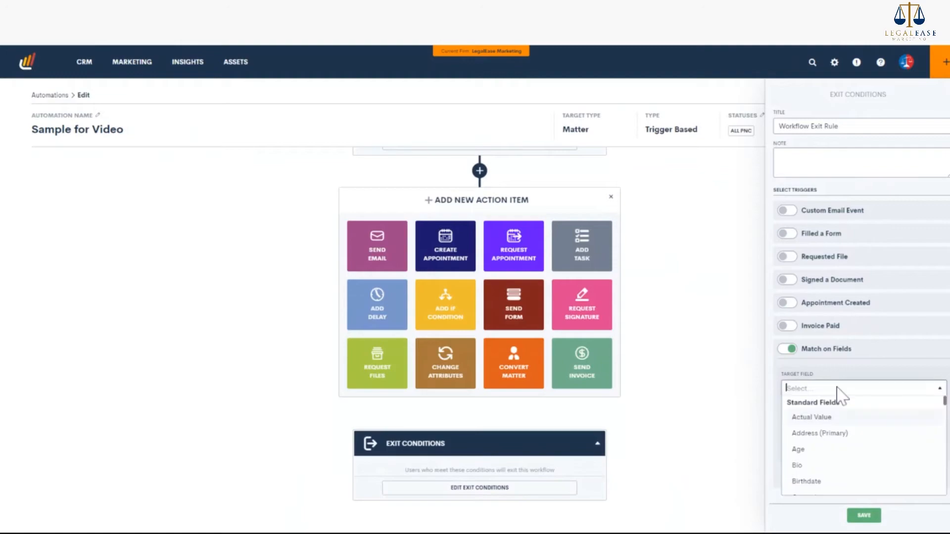
text(Stage)
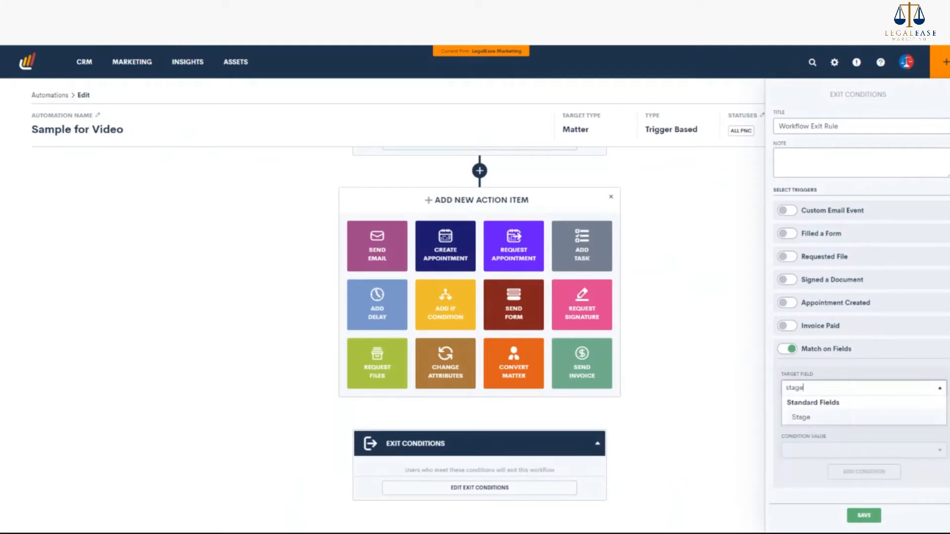
click(824, 417)
Set the exit condition to Is Not Equal To "Lead - No Consult" and save the exit rule.
click(825, 420)
click(833, 450)
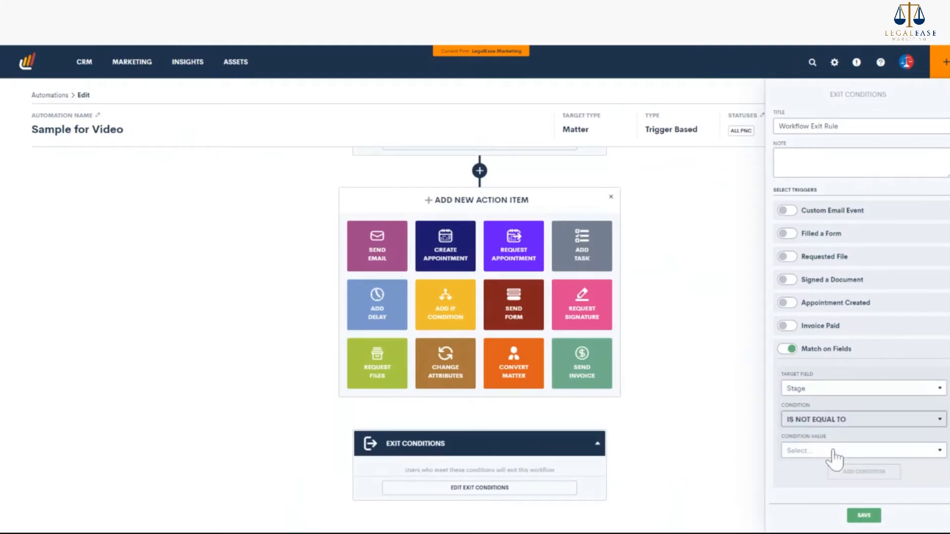
click(825, 452)
click(834, 496)
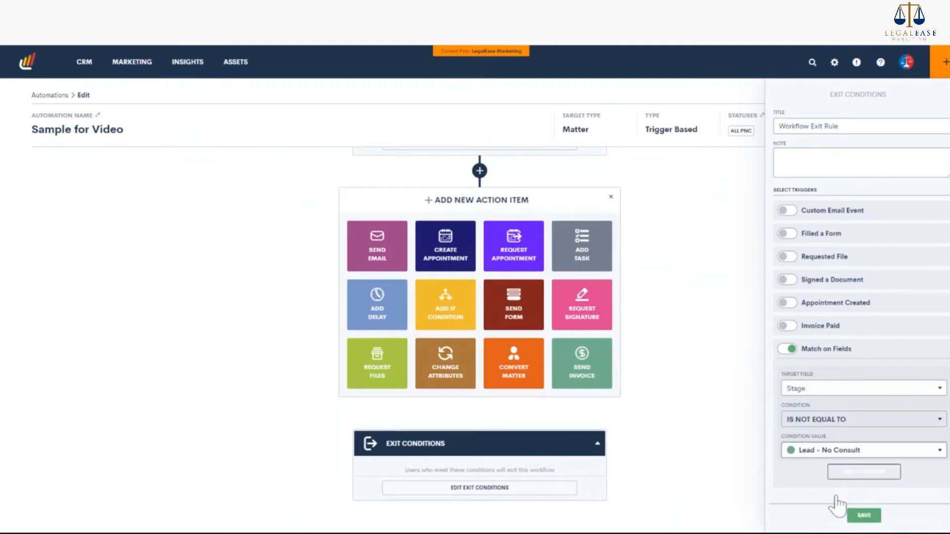
click(862, 515)
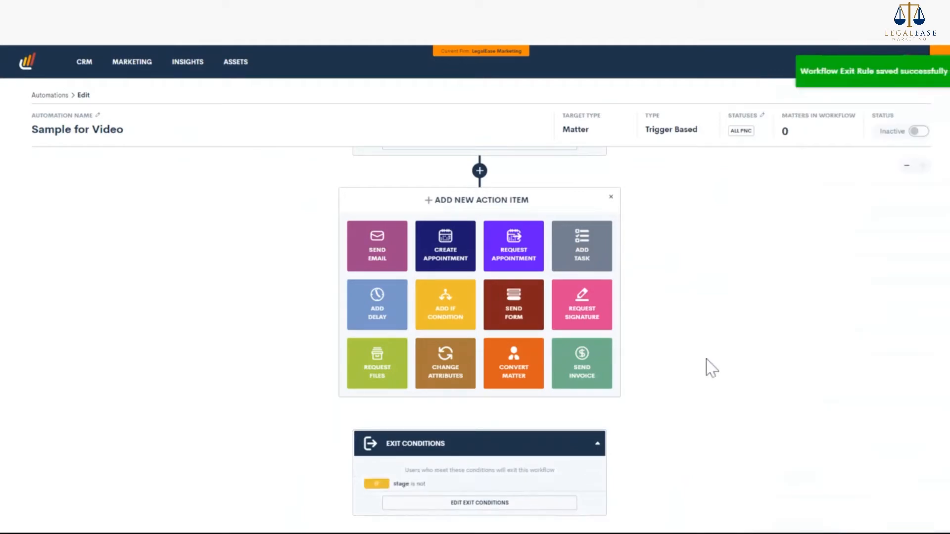
Review the workflow's entry conditions, available action items and exit conditions.
scroll(688, 351, up, 2)
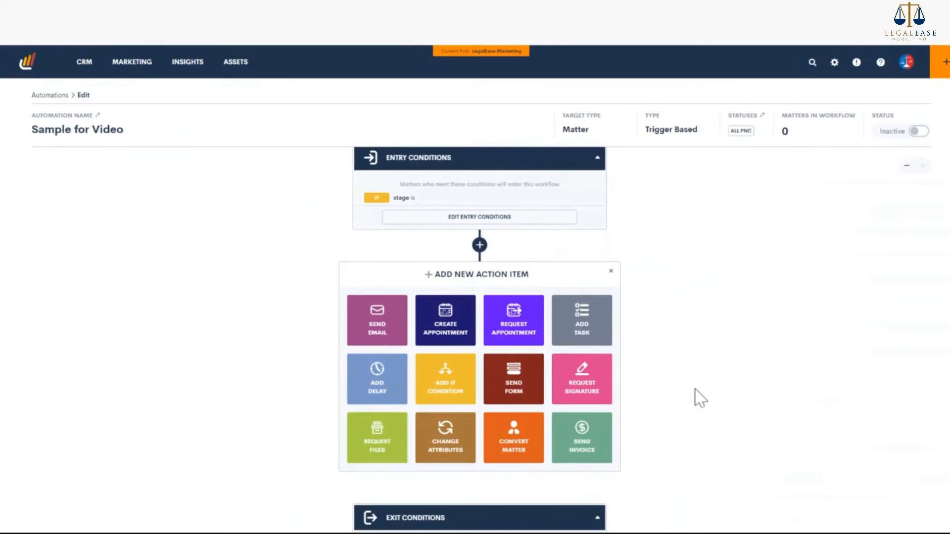
scroll(707, 339, down, 2)
scroll(366, 250, up, 2)
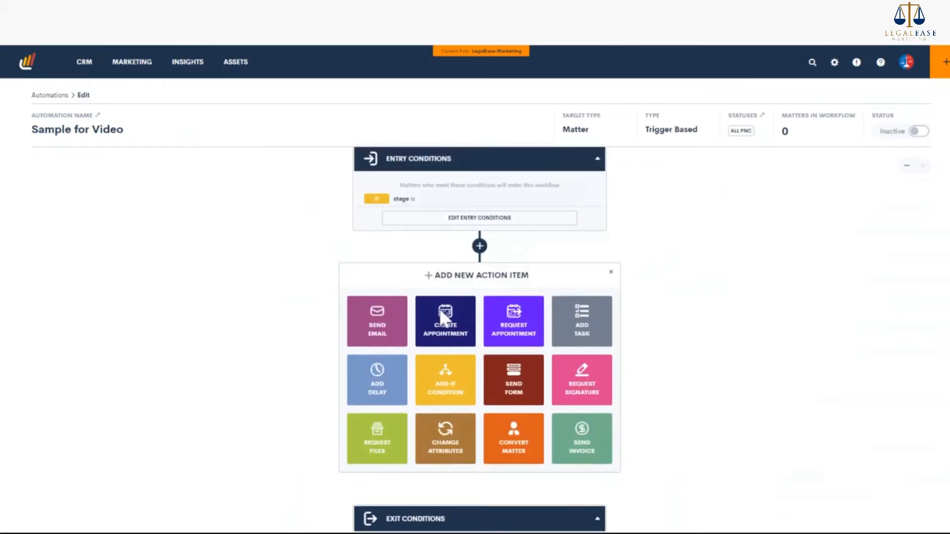
scroll(488, 403, down, 2)
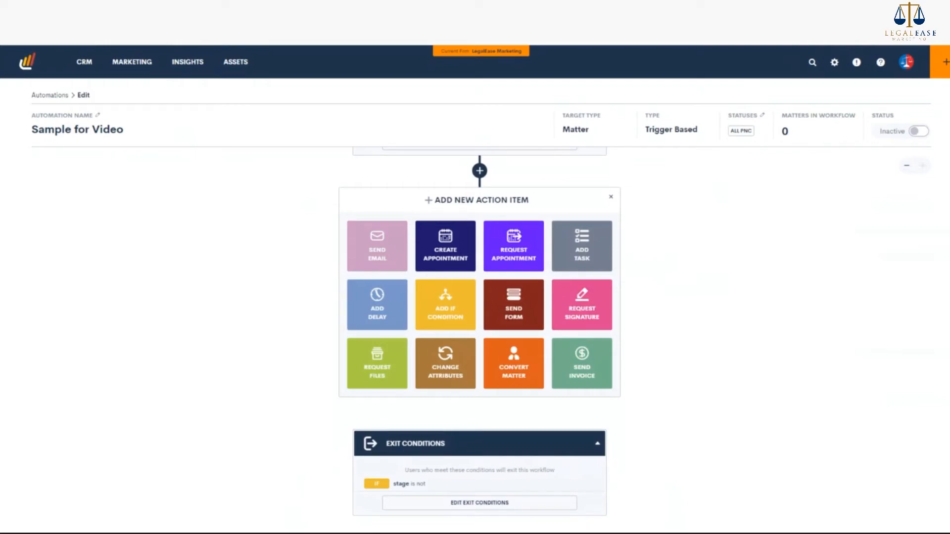
scroll(497, 228, up, 2)
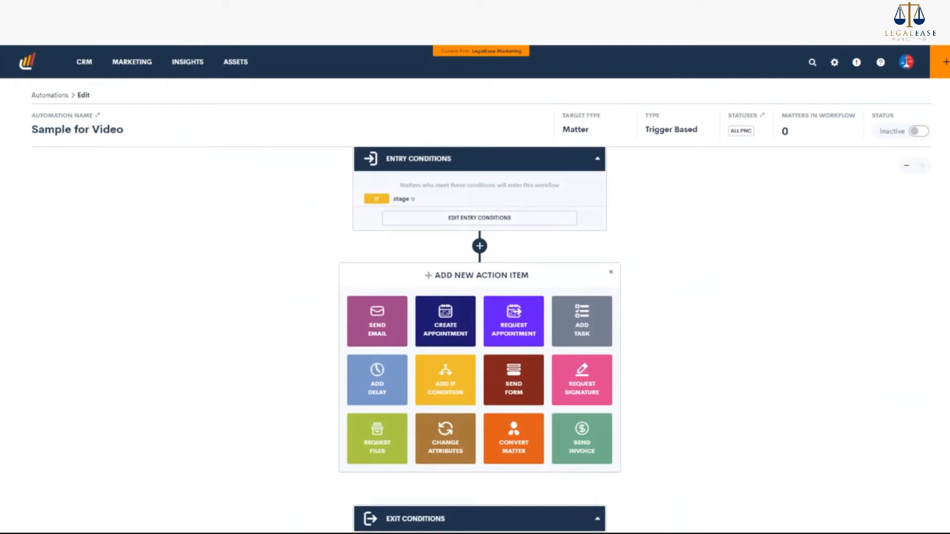
scroll(536, 450, down, 2)
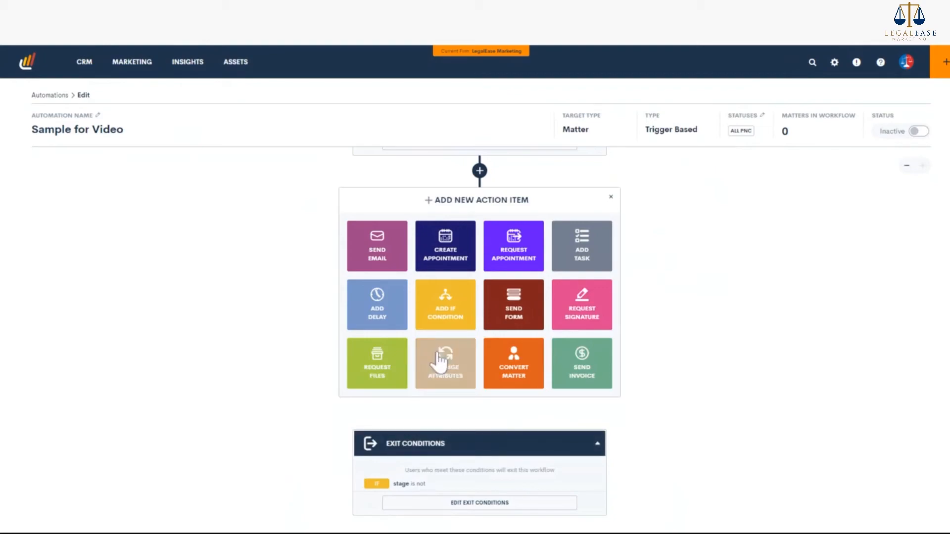
scroll(441, 342, up, 2)
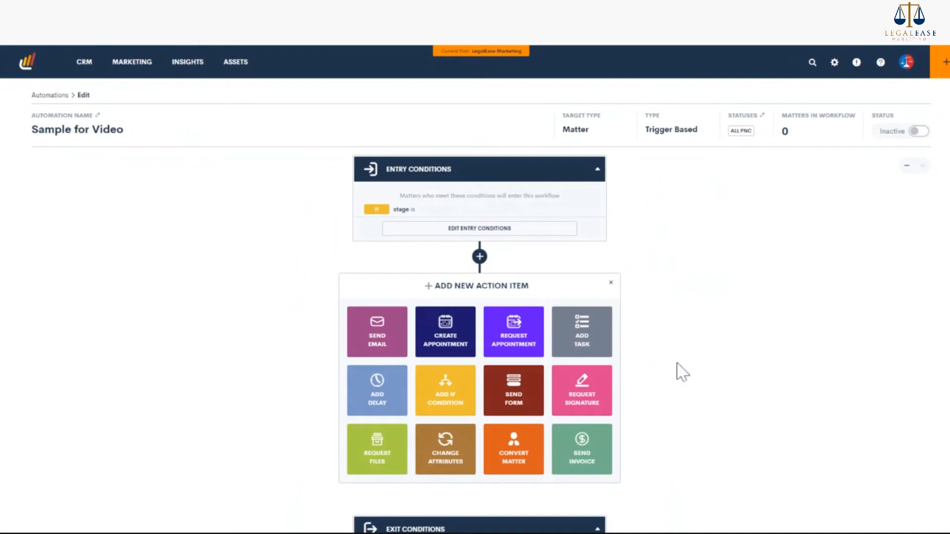
scroll(681, 372, down, 2)
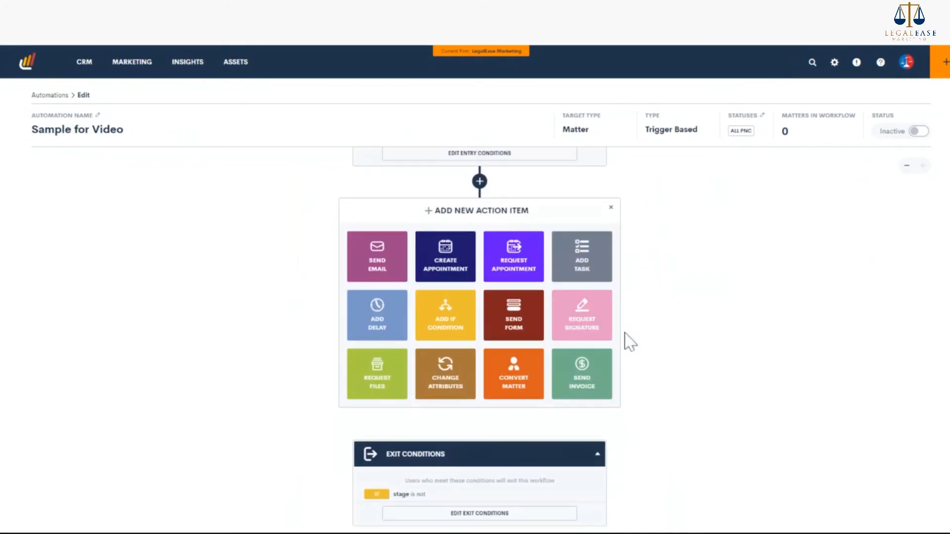